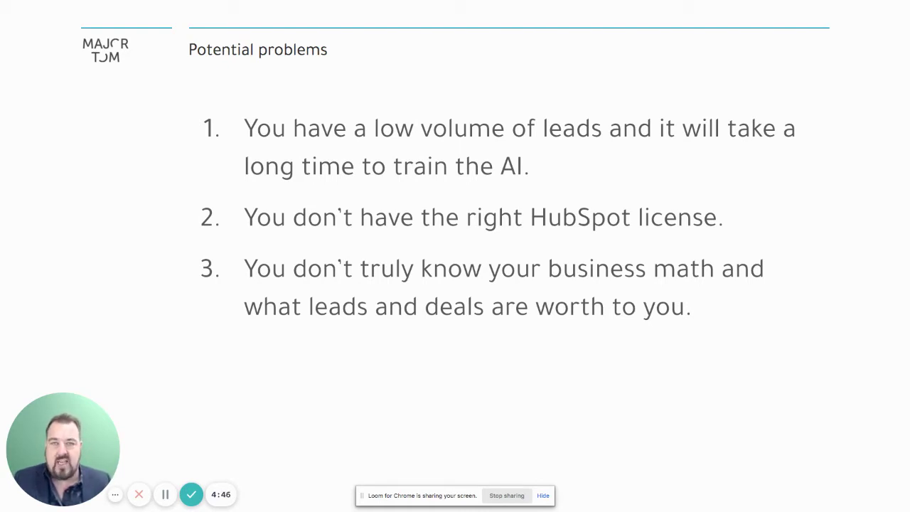
Advance the presentation to the 'Sample business math' slide
{"action": "key", "text": "Right"}
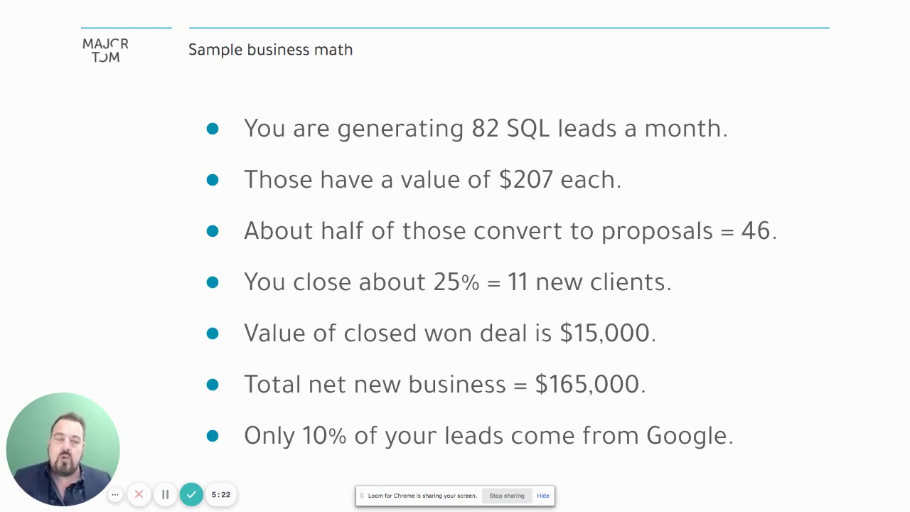
Leave the slideshow and review lead math: 246 leads, 166 MQLs, 82 SQLs; values $101, $207, $334
{"action": "key", "text": "Escape"}
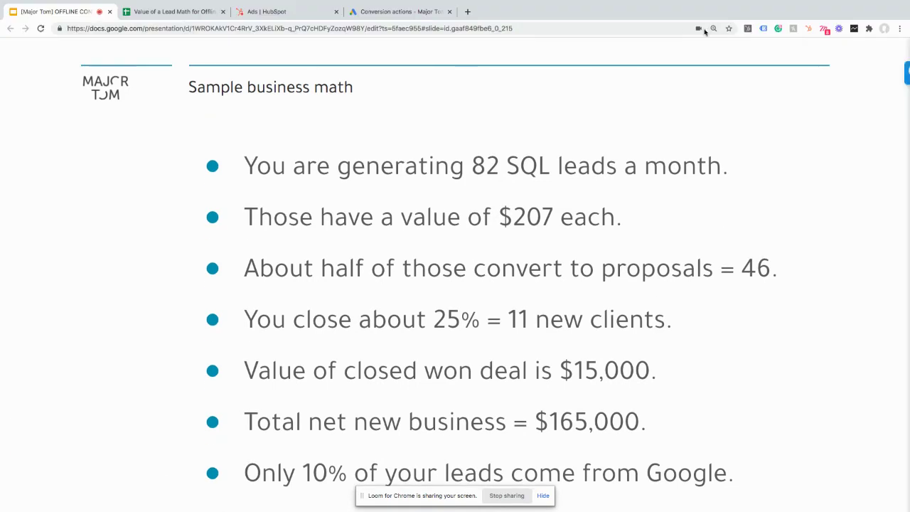
{"action": "left_click", "coordinate": [173, 12]}
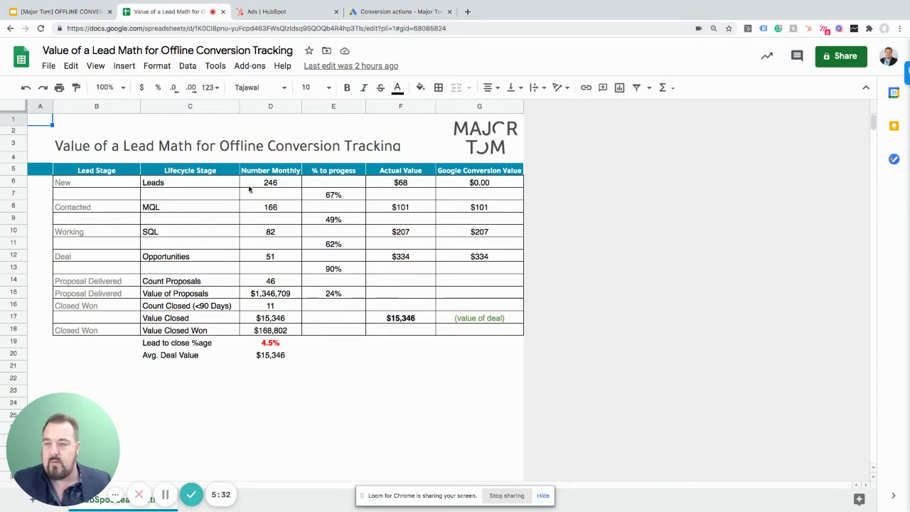
{"action": "left_click", "coordinate": [271, 184]}
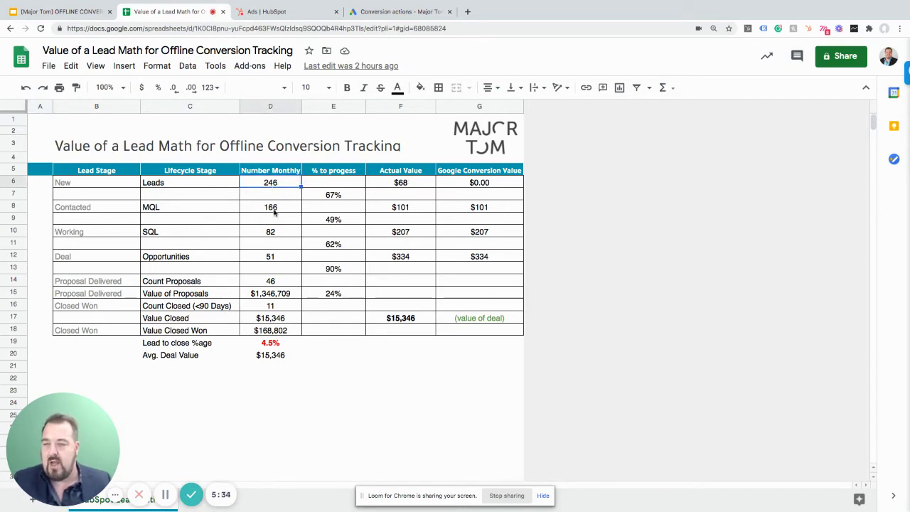
{"action": "left_click", "coordinate": [274, 208]}
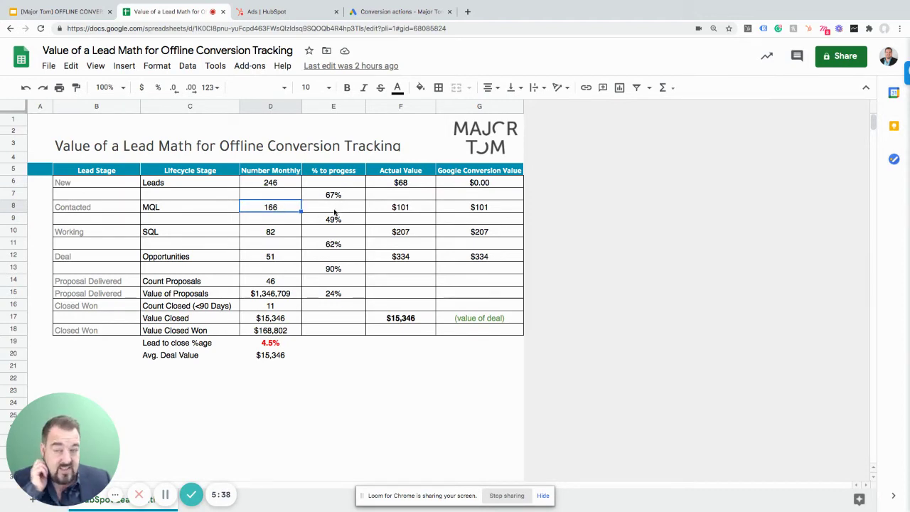
{"action": "left_click", "coordinate": [275, 233]}
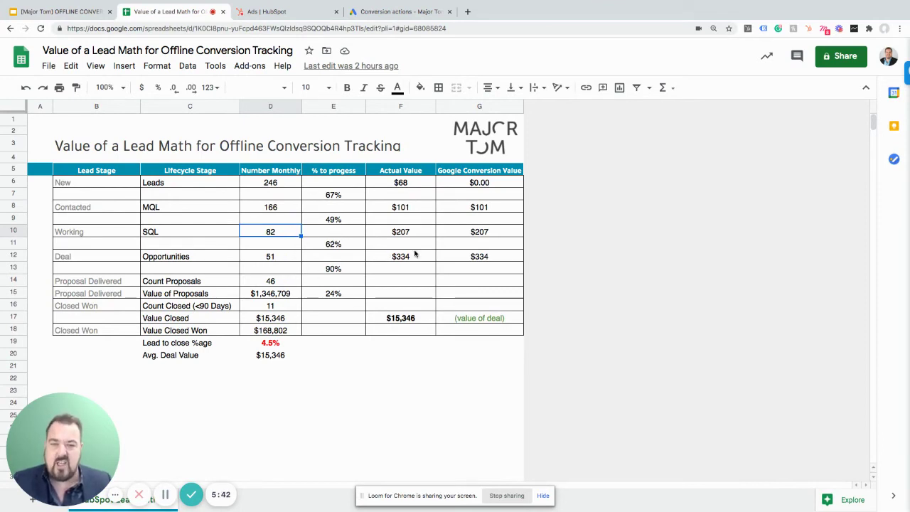
{"action": "left_click", "coordinate": [406, 212]}
{"action": "left_click", "coordinate": [401, 235]}
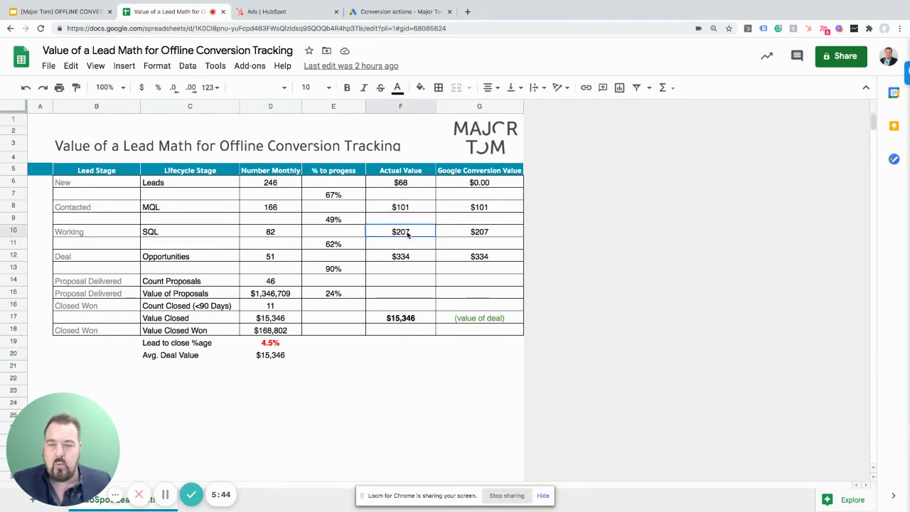
{"action": "left_click", "coordinate": [401, 257]}
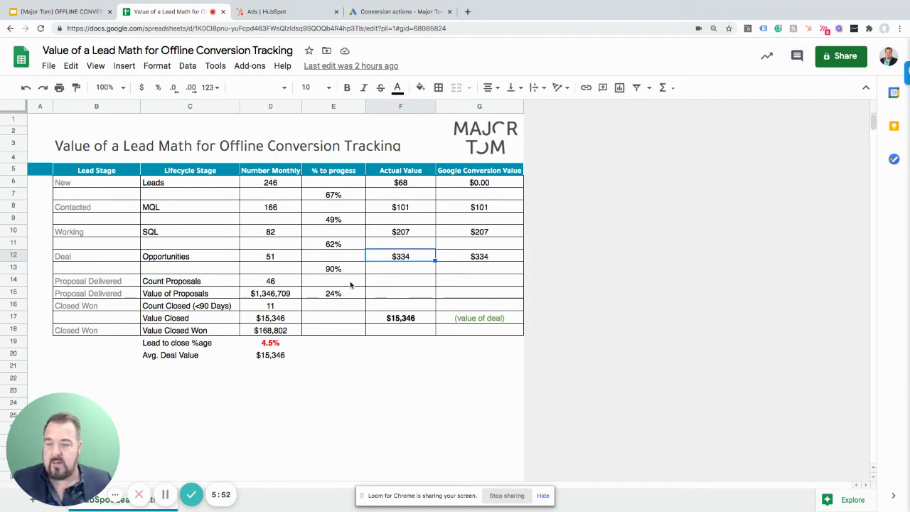
{"action": "left_click", "coordinate": [276, 15]}
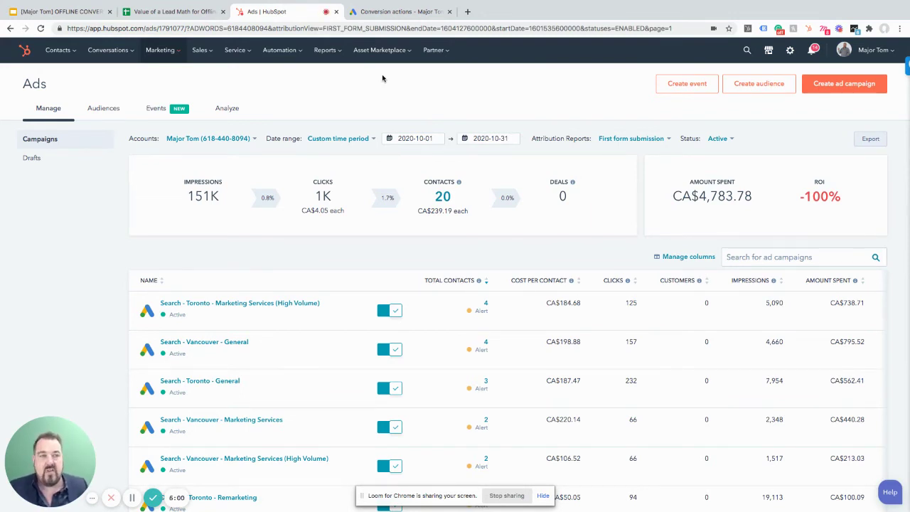
Check the Marketing menu and connected ad accounts, then open the Create event panel
{"action": "left_click", "coordinate": [170, 55]}
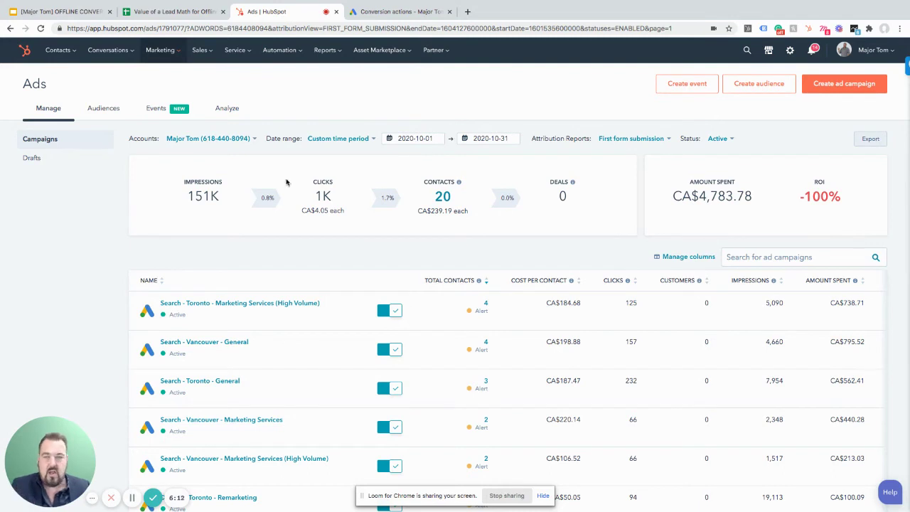
{"action": "left_click", "coordinate": [250, 139]}
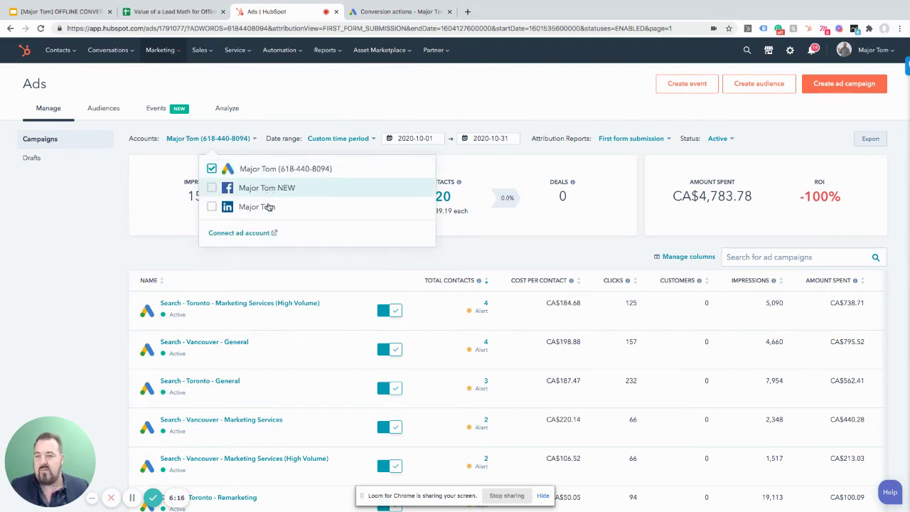
{"action": "left_click", "coordinate": [340, 103]}
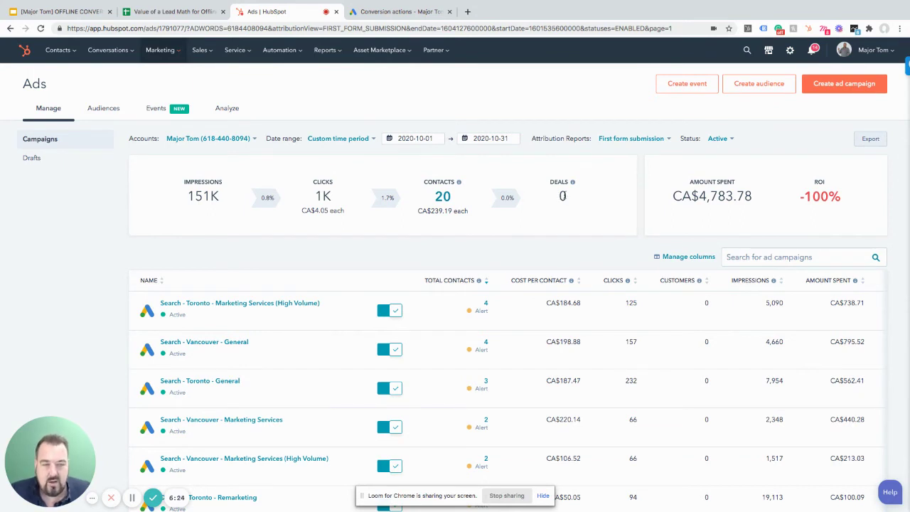
{"action": "mouse_move", "coordinate": [836, 203]}
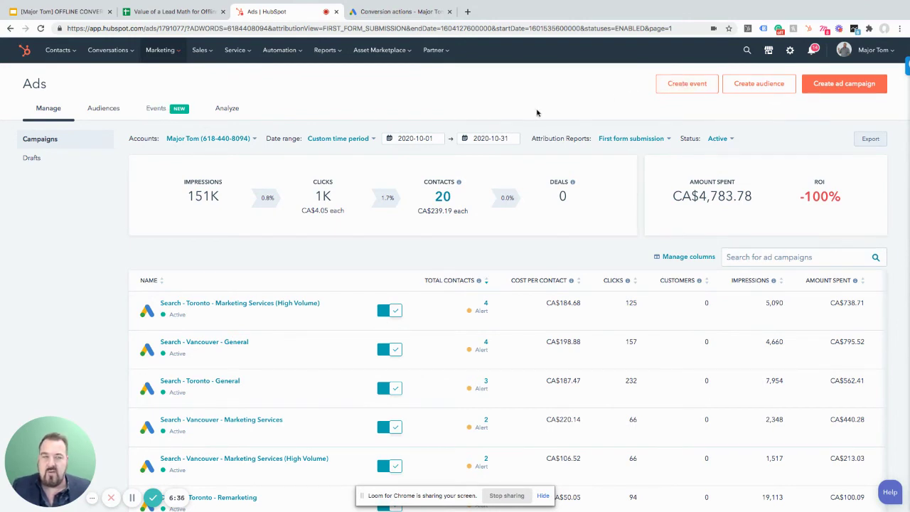
{"action": "left_click", "coordinate": [680, 86]}
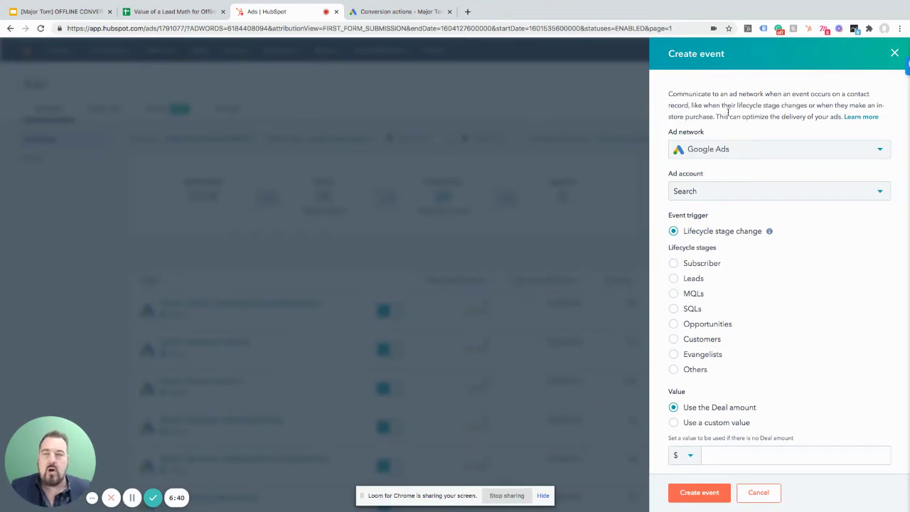
Point the event at the Google Ads account, trigger it at the MQL stage, using a custom value
{"action": "left_click", "coordinate": [764, 192]}
{"action": "left_click", "coordinate": [690, 244]}
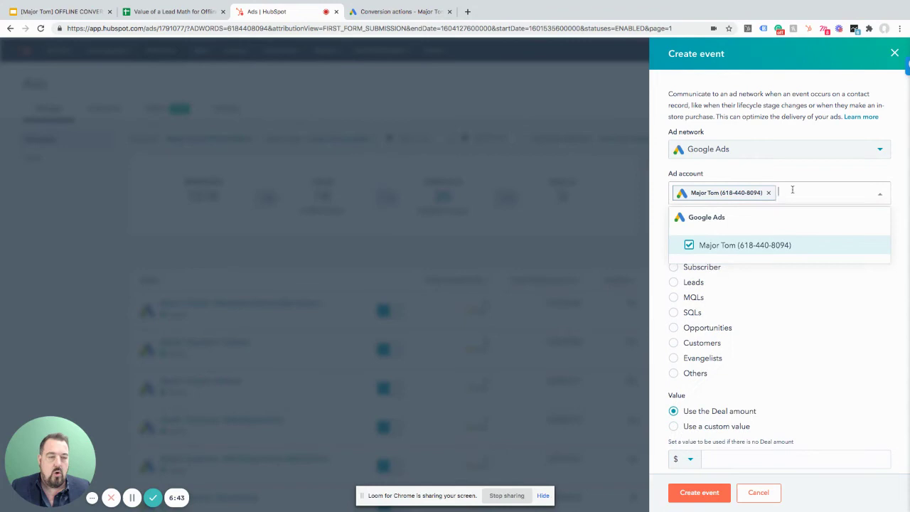
{"action": "left_click", "coordinate": [814, 277]}
{"action": "left_click", "coordinate": [672, 298]}
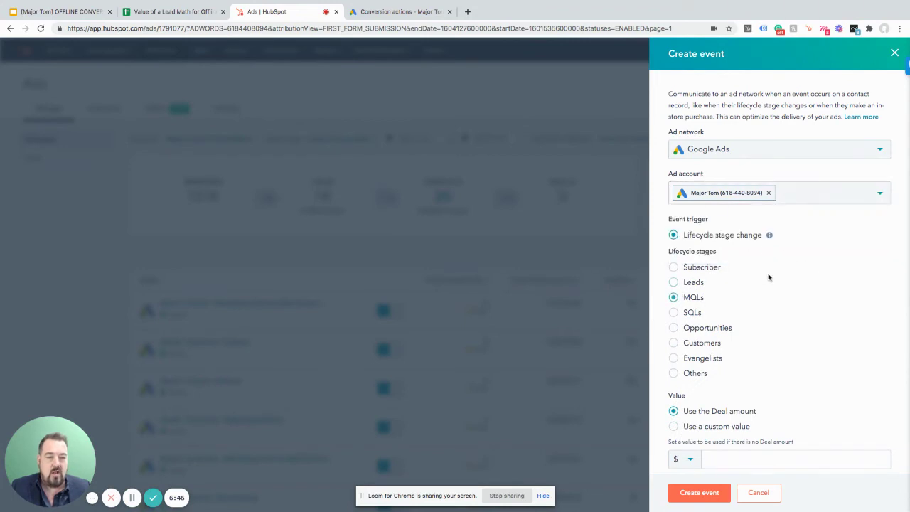
{"action": "scroll", "coordinate": [773, 298], "scroll_direction": "down", "scroll_amount": 2}
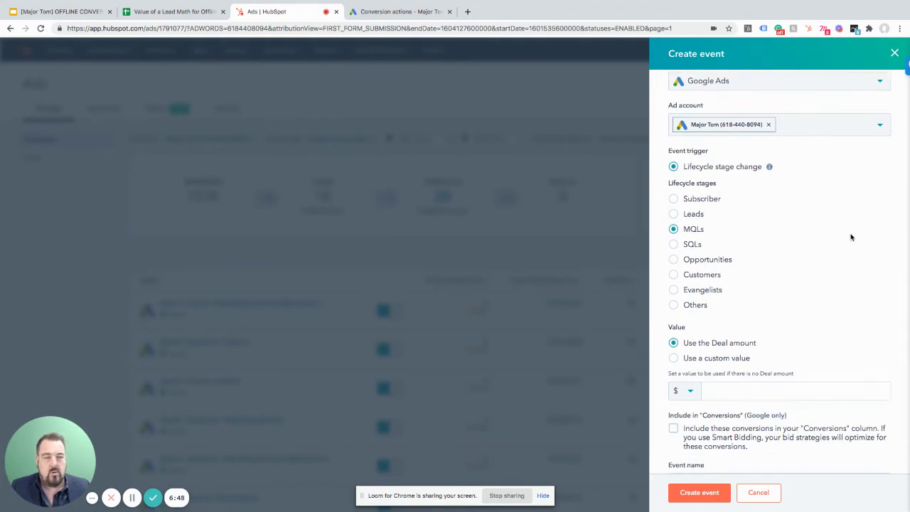
{"action": "scroll", "coordinate": [820, 218], "scroll_direction": "down", "scroll_amount": 1}
{"action": "scroll", "coordinate": [814, 213], "scroll_direction": "up", "scroll_amount": 2}
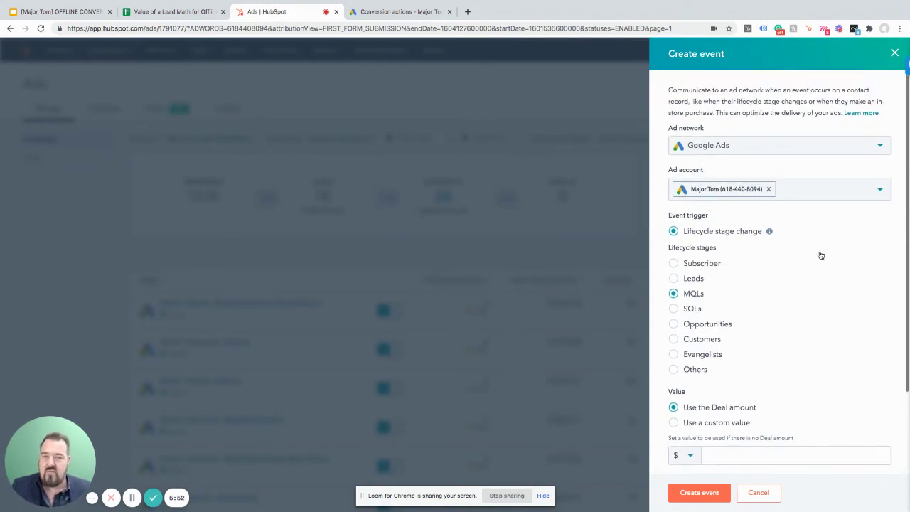
{"action": "scroll", "coordinate": [810, 271], "scroll_direction": "down", "scroll_amount": 3}
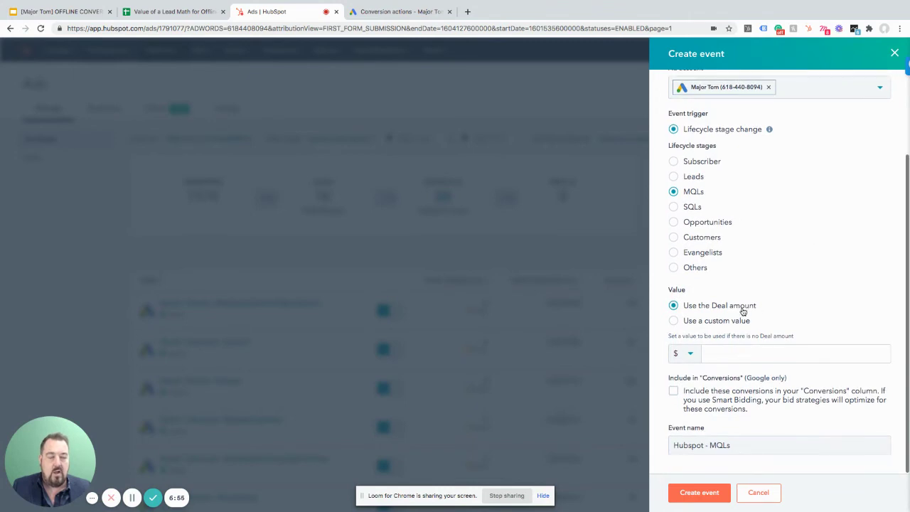
{"action": "left_click", "coordinate": [674, 320]}
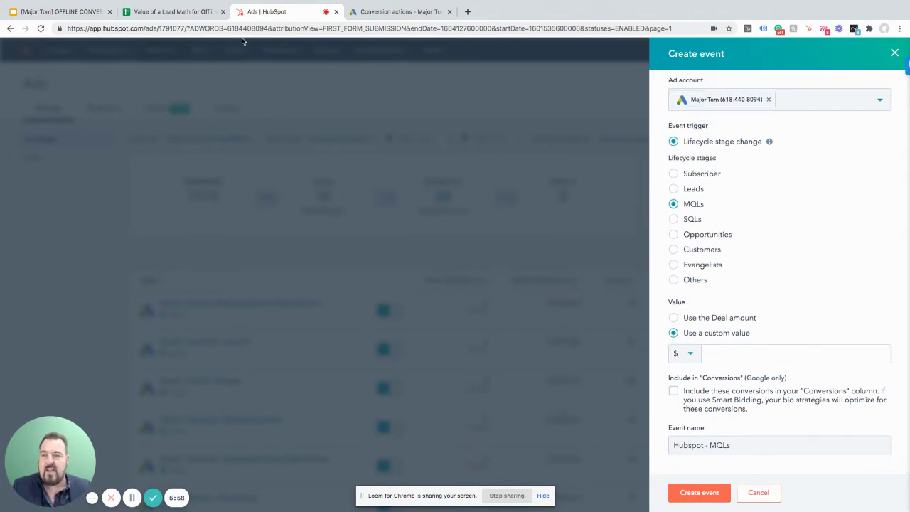
Set the custom value to 101, include it in Conversions, and save the Hubspot - MQLs event
{"action": "left_click", "coordinate": [196, 14]}
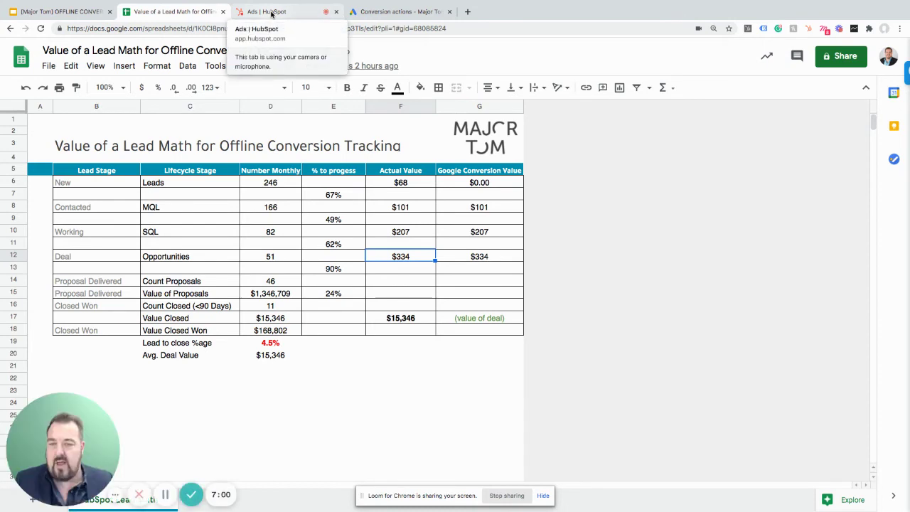
{"action": "left_click", "coordinate": [270, 13]}
{"action": "left_click", "coordinate": [762, 351]}
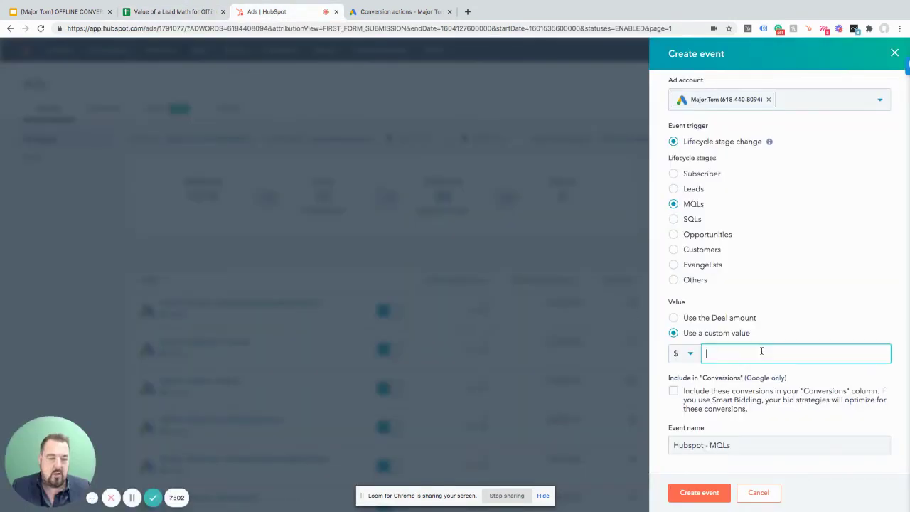
{"action": "type", "text": "101"}
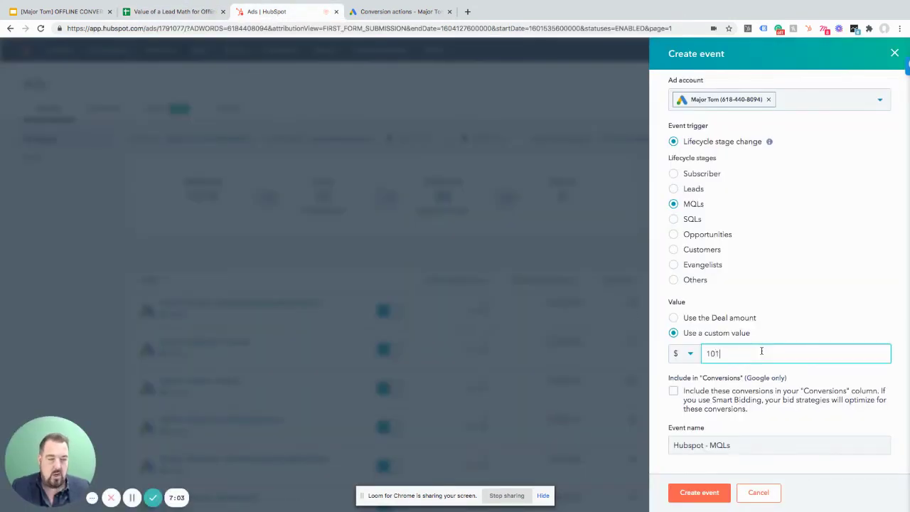
{"action": "left_click", "coordinate": [871, 324]}
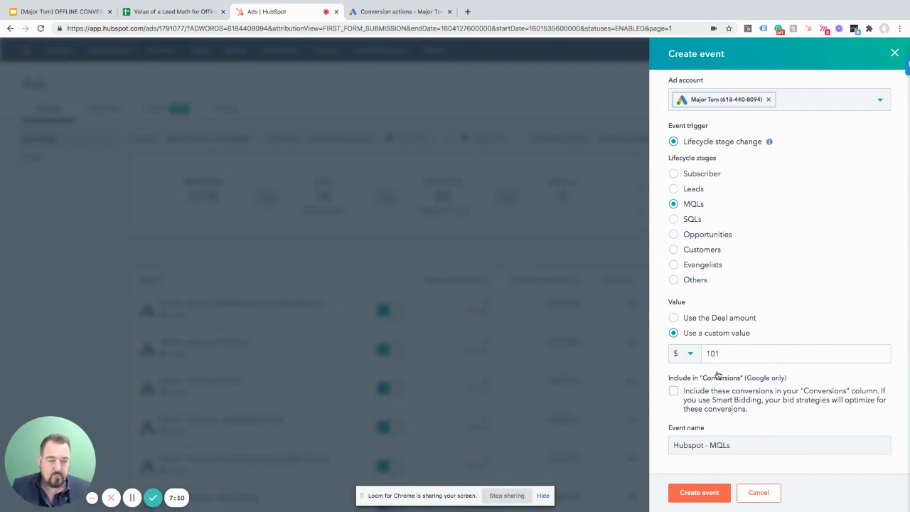
{"action": "left_click", "coordinate": [673, 391]}
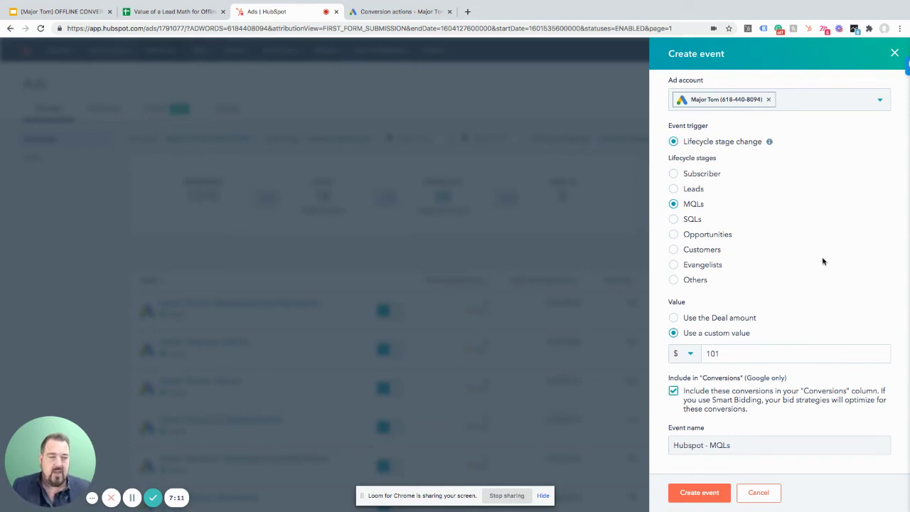
{"action": "scroll", "coordinate": [823, 262], "scroll_direction": "up", "scroll_amount": 3}
{"action": "scroll", "coordinate": [823, 262], "scroll_direction": "down", "scroll_amount": 3}
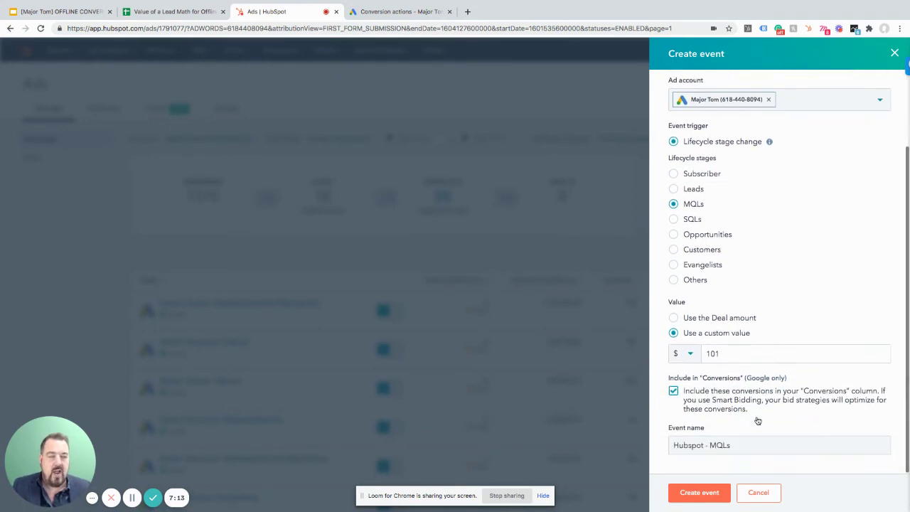
{"action": "left_click", "coordinate": [702, 492]}
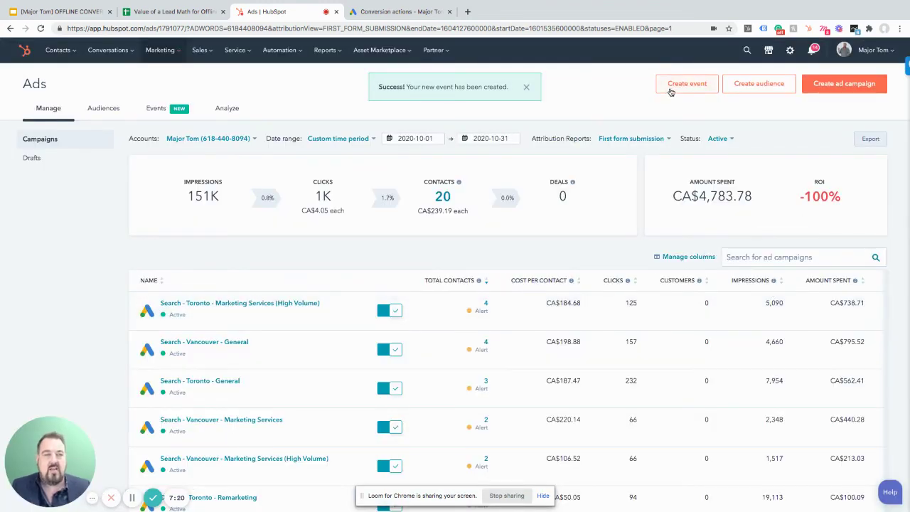
Start a new Google Ads event triggered at the SQL stage with a custom value
{"action": "left_click", "coordinate": [675, 86]}
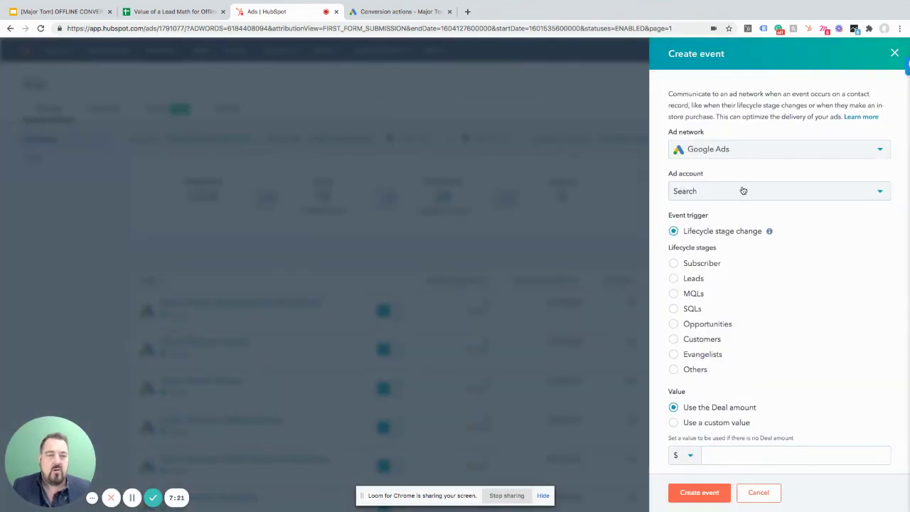
{"action": "left_click", "coordinate": [742, 189]}
{"action": "left_click", "coordinate": [689, 242]}
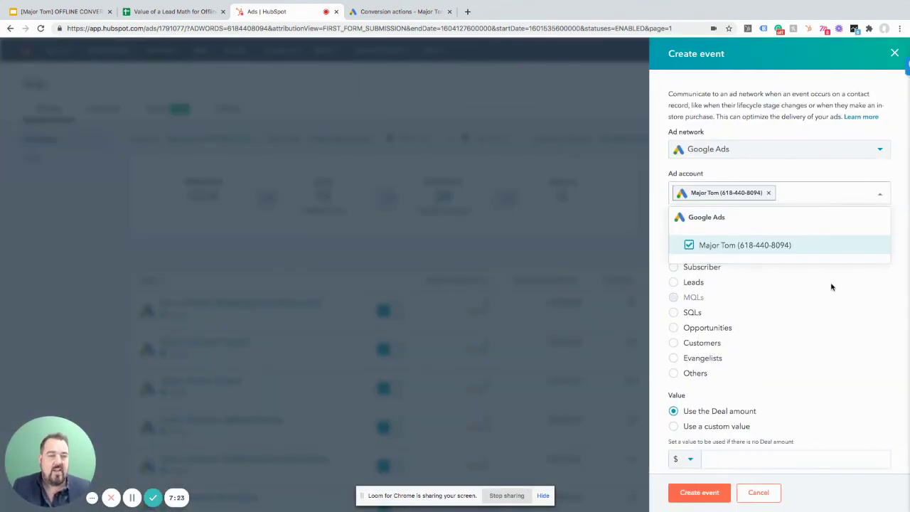
{"action": "left_click", "coordinate": [831, 287]}
{"action": "left_click", "coordinate": [673, 282]}
{"action": "left_click", "coordinate": [673, 313]}
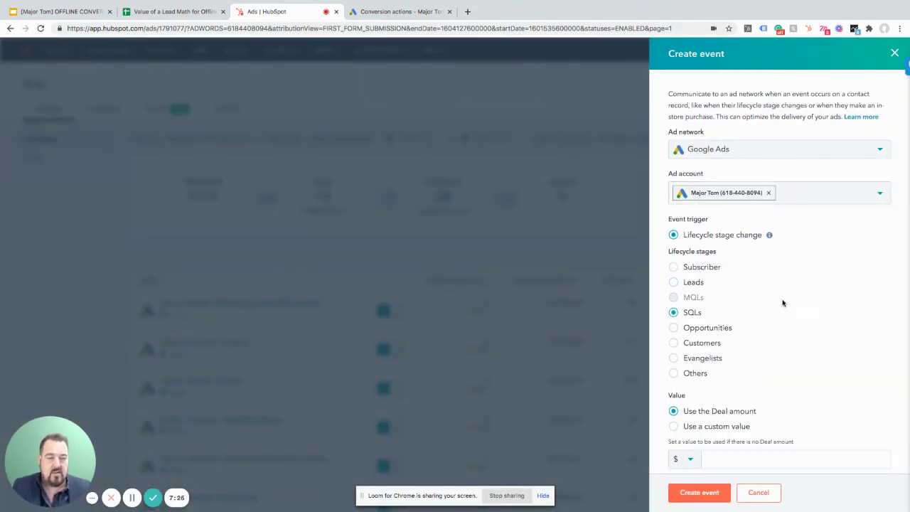
{"action": "scroll", "coordinate": [793, 395], "scroll_direction": "down", "scroll_amount": 2}
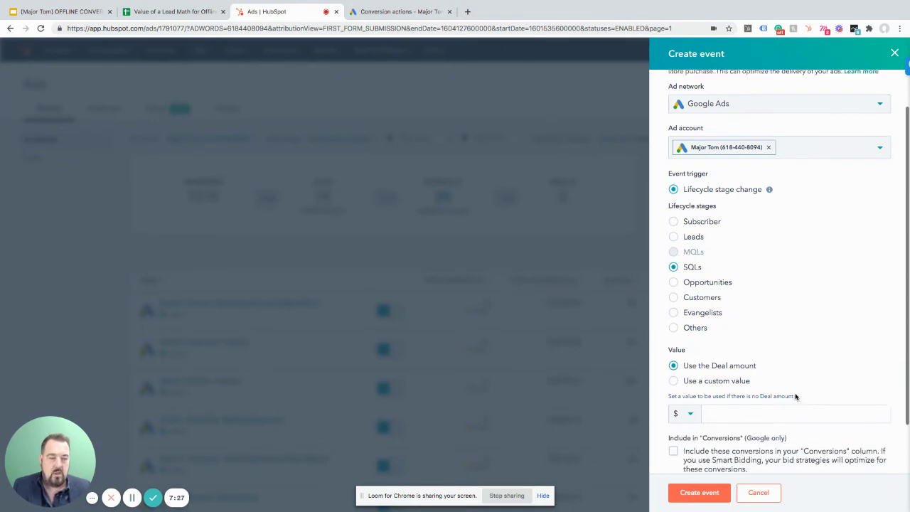
{"action": "left_click", "coordinate": [673, 369]}
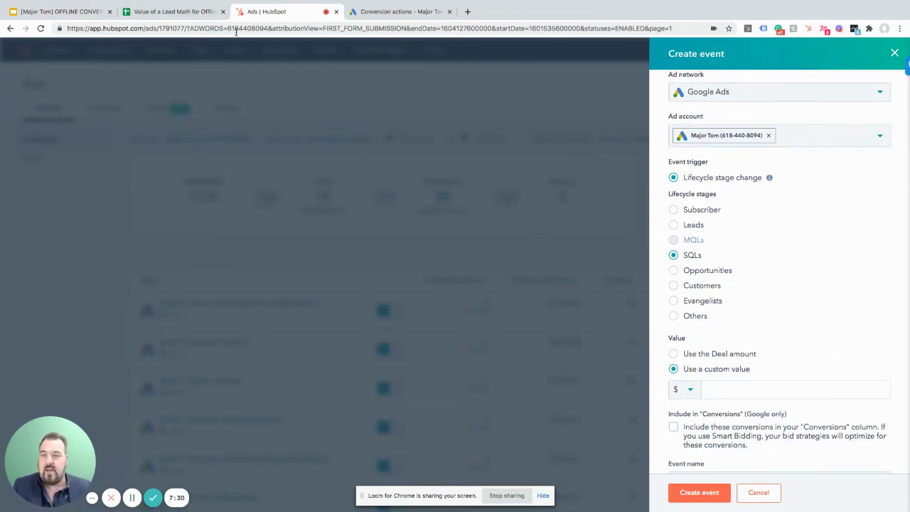
Enter the $207 SQL value from the spreadsheet, include it in Conversions, and save the event
{"action": "left_click", "coordinate": [192, 11]}
{"action": "left_click", "coordinate": [287, 15]}
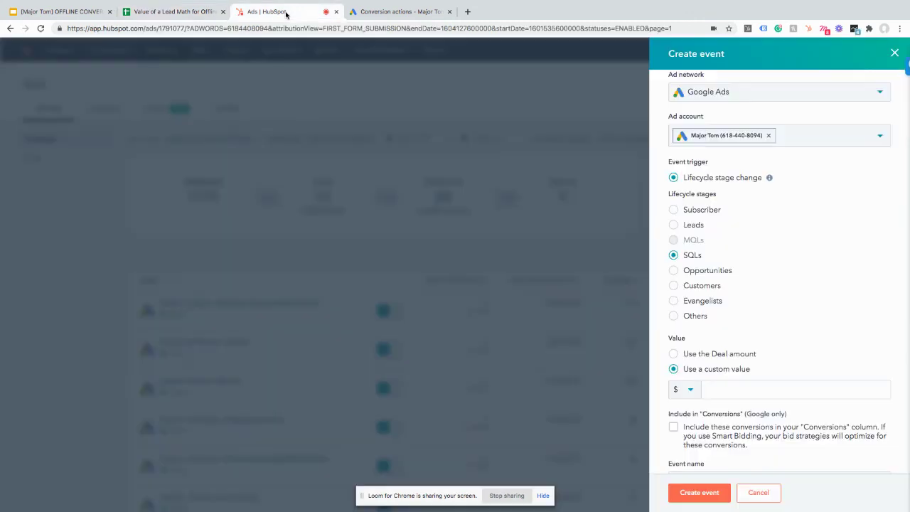
{"action": "left_click", "coordinate": [719, 390]}
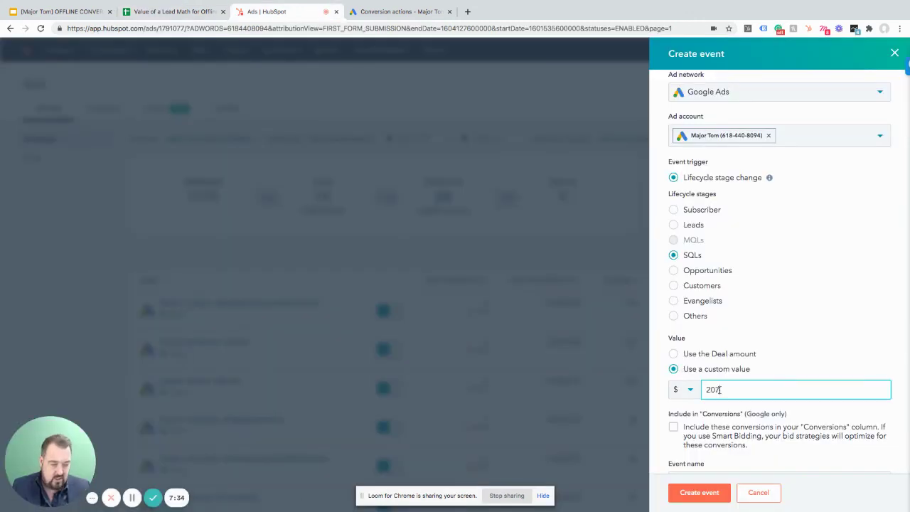
{"action": "type", "text": "207"}
{"action": "left_click", "coordinate": [673, 427]}
{"action": "scroll", "coordinate": [820, 317], "scroll_direction": "down", "scroll_amount": 1}
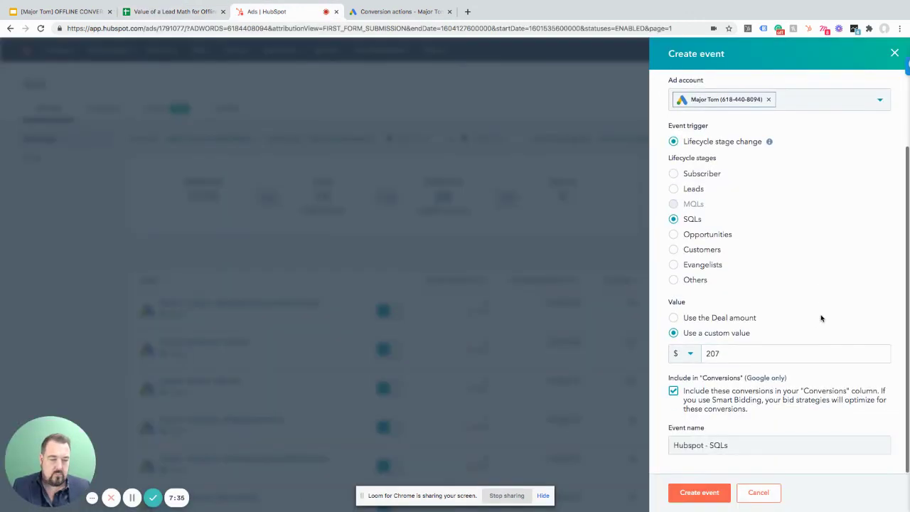
{"action": "scroll", "coordinate": [820, 344], "scroll_direction": "up", "scroll_amount": 3}
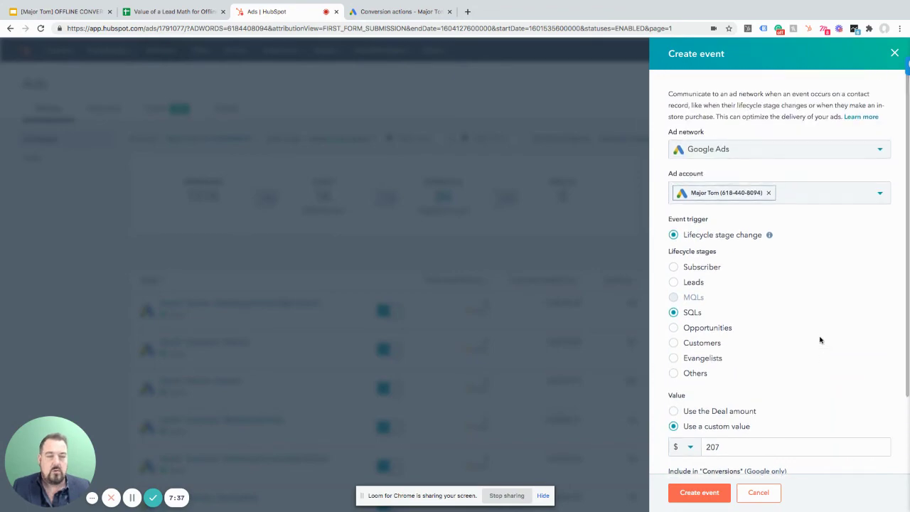
{"action": "scroll", "coordinate": [820, 327], "scroll_direction": "down", "scroll_amount": 3}
{"action": "left_click", "coordinate": [701, 492]}
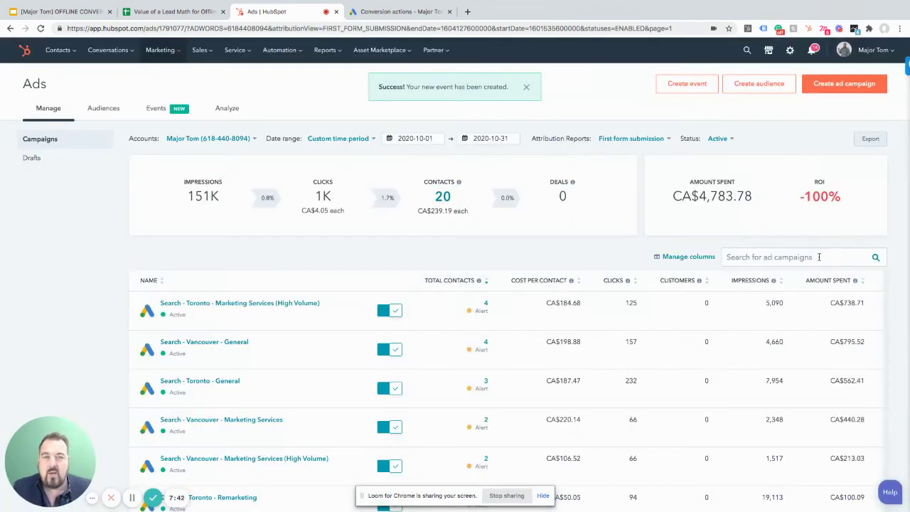
Recheck the 166 MQL and 82 SQL monthly counts and the Google Ads conversions list
{"action": "left_click", "coordinate": [160, 15]}
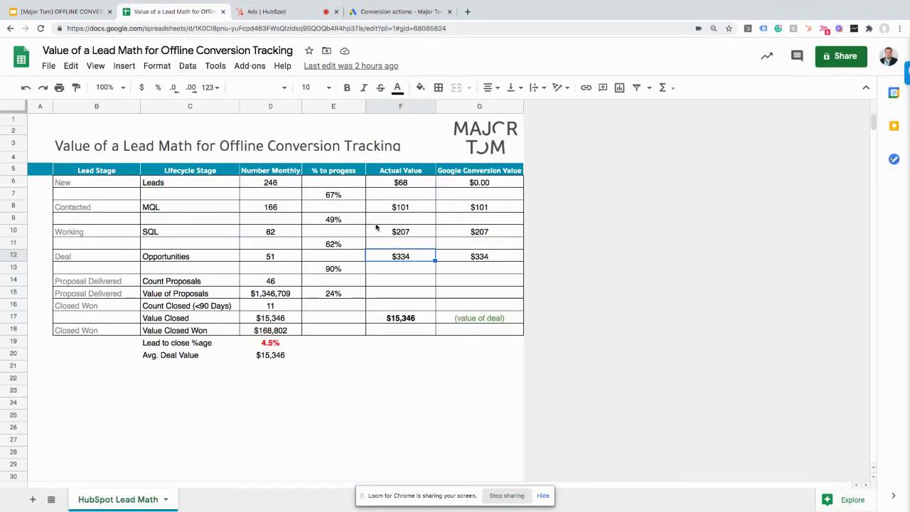
{"action": "left_click", "coordinate": [283, 210]}
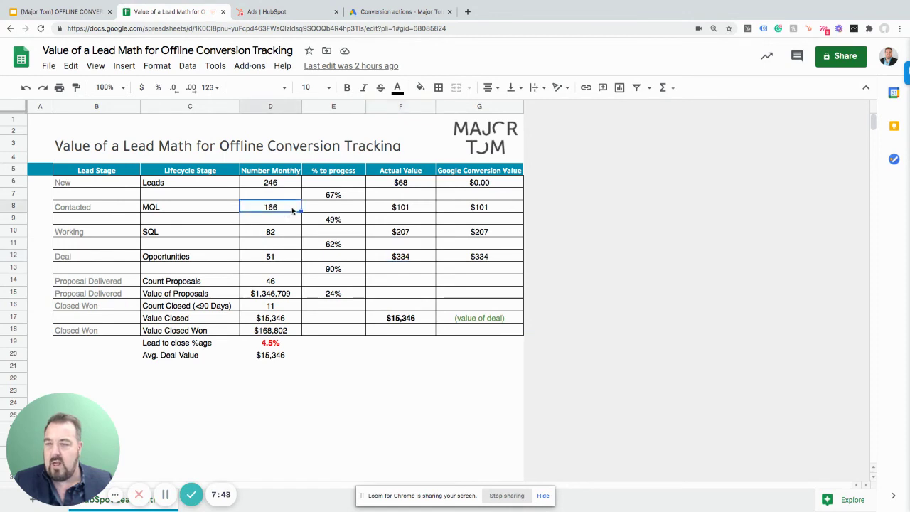
{"action": "left_click", "coordinate": [279, 235]}
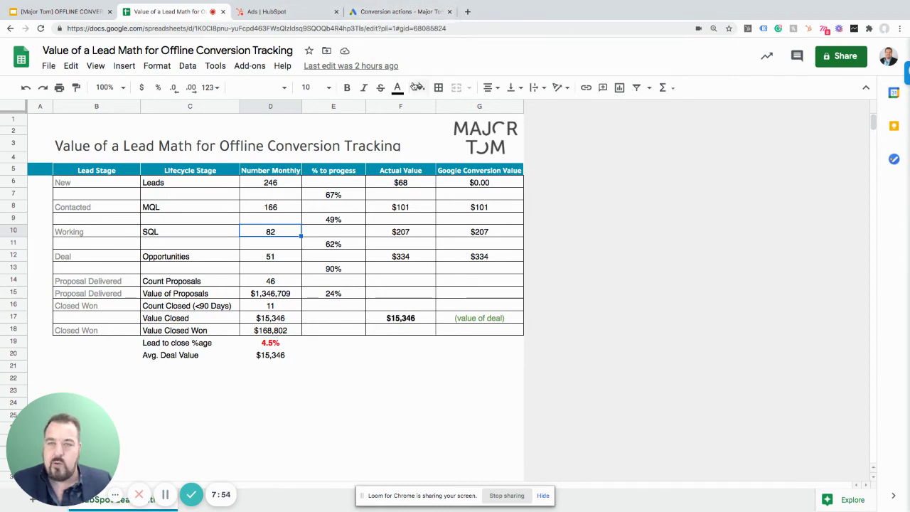
{"action": "left_click", "coordinate": [388, 13]}
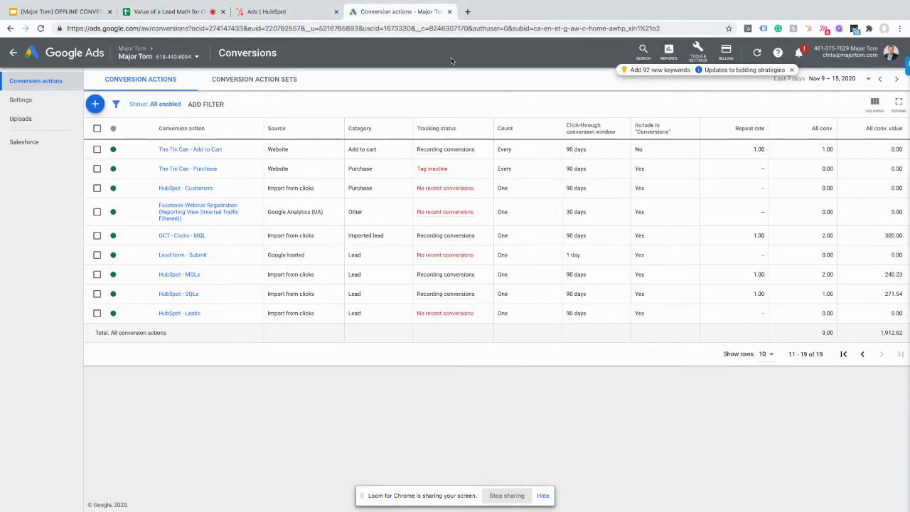
{"action": "left_click", "coordinate": [173, 12]}
{"action": "left_click", "coordinate": [279, 11]}
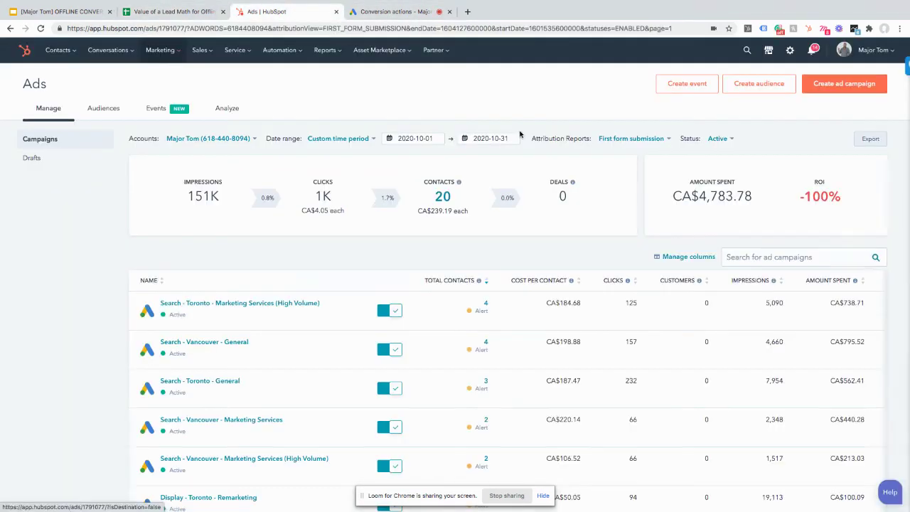
Start a Customers-stage conversion event on the Google Ads account
{"action": "left_click", "coordinate": [684, 85]}
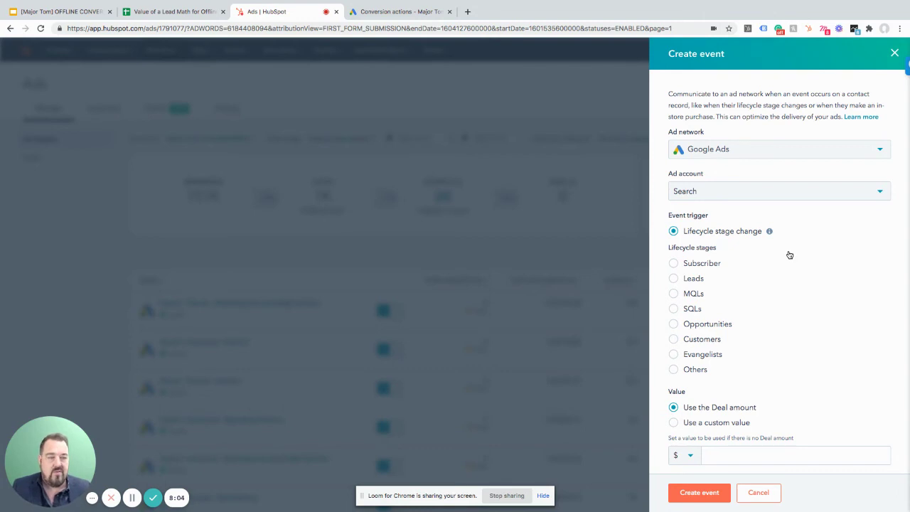
{"action": "scroll", "coordinate": [796, 253], "scroll_direction": "down", "scroll_amount": 2}
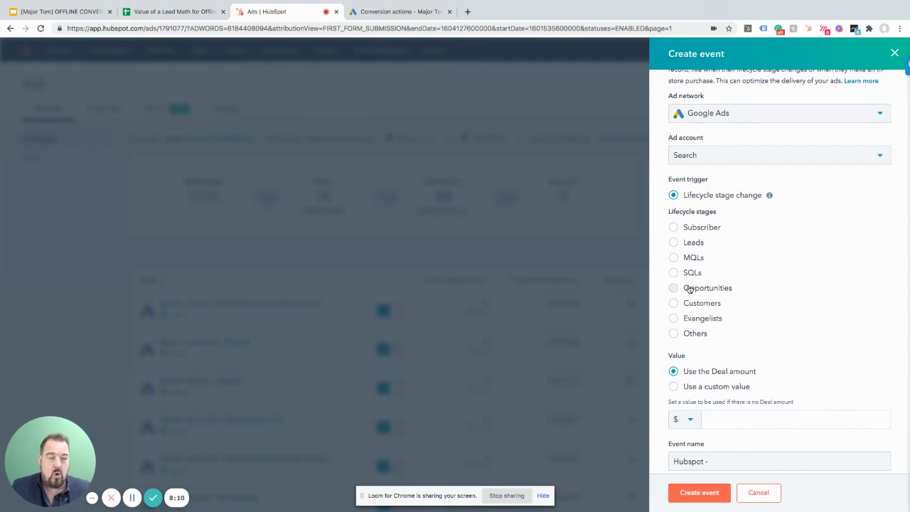
{"action": "left_click", "coordinate": [672, 304]}
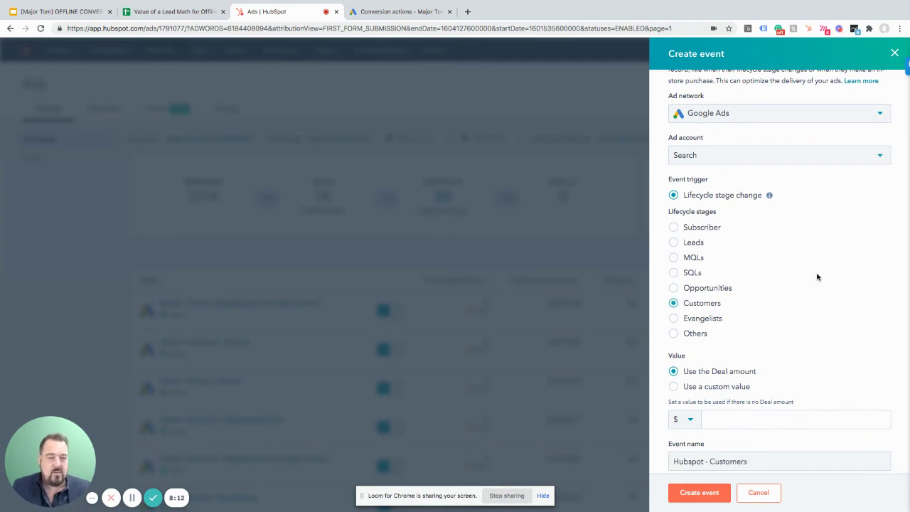
{"action": "left_click", "coordinate": [769, 155]}
{"action": "left_click", "coordinate": [699, 206]}
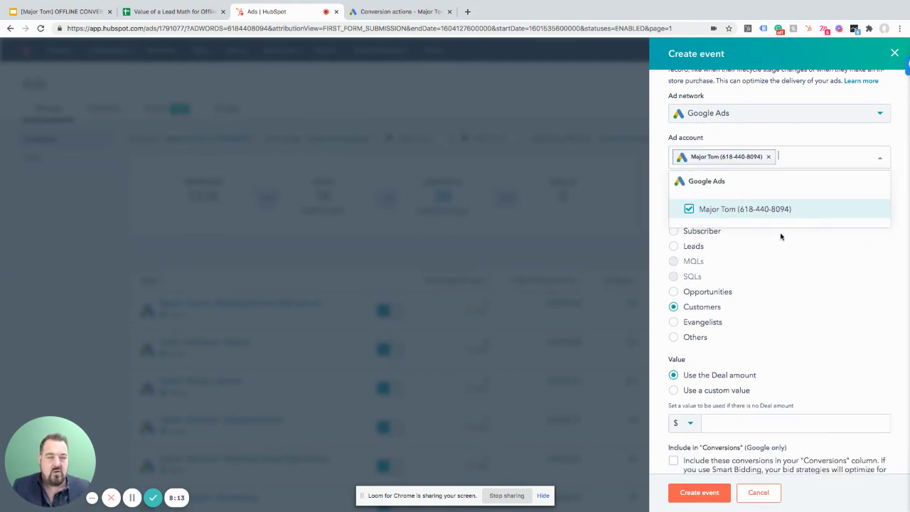
{"action": "left_click", "coordinate": [796, 264]}
{"action": "scroll", "coordinate": [798, 260], "scroll_direction": "down", "scroll_amount": 2}
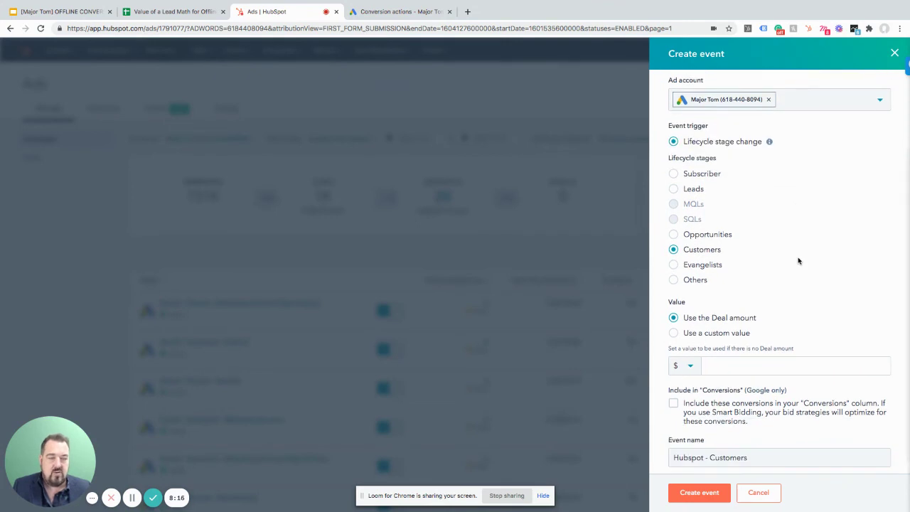
{"action": "scroll", "coordinate": [800, 258], "scroll_direction": "down", "scroll_amount": 1}
Value the conversion by the Deal amount rather than a fixed custom value
{"action": "left_click", "coordinate": [675, 321]}
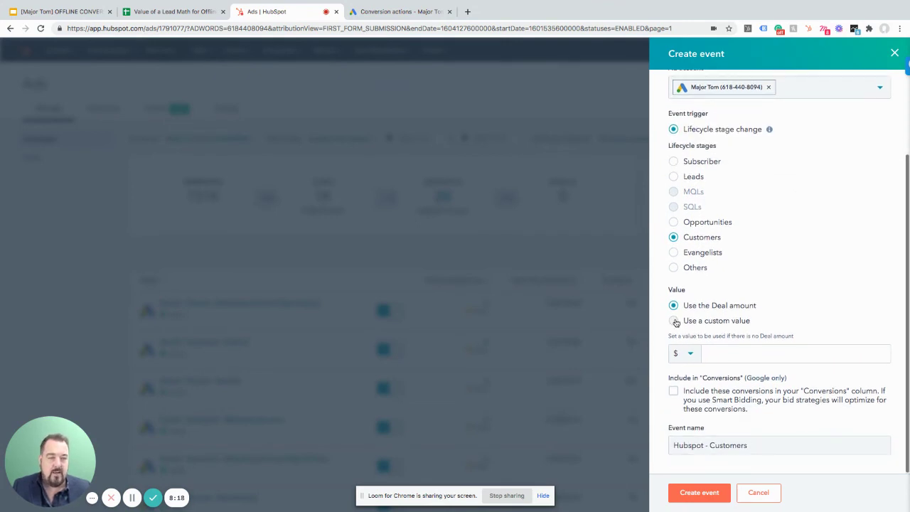
{"action": "left_click", "coordinate": [728, 350]}
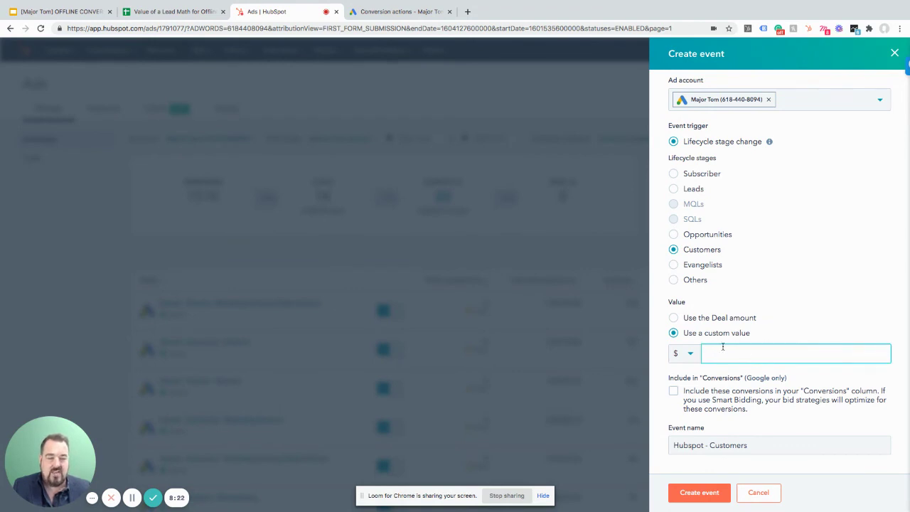
{"action": "left_click", "coordinate": [676, 319]}
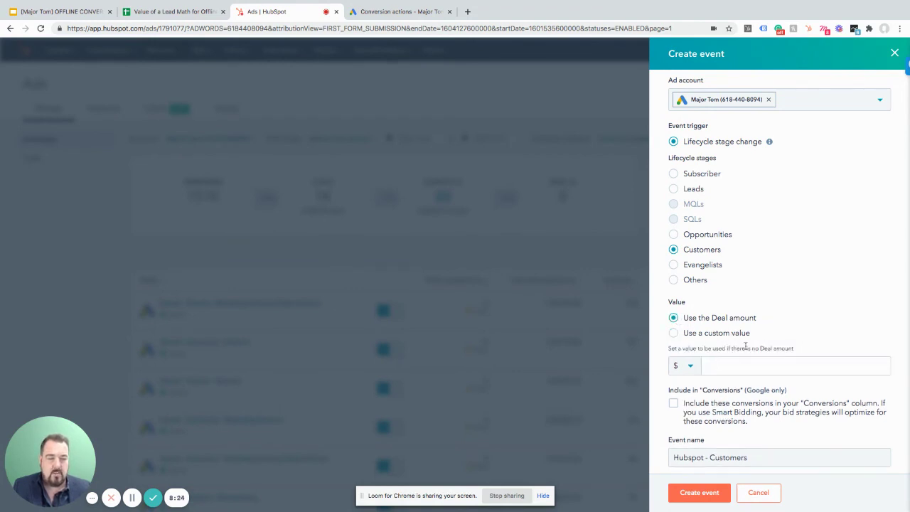
{"action": "left_click_drag", "start_coordinate": [734, 349], "coordinate": [667, 351]}
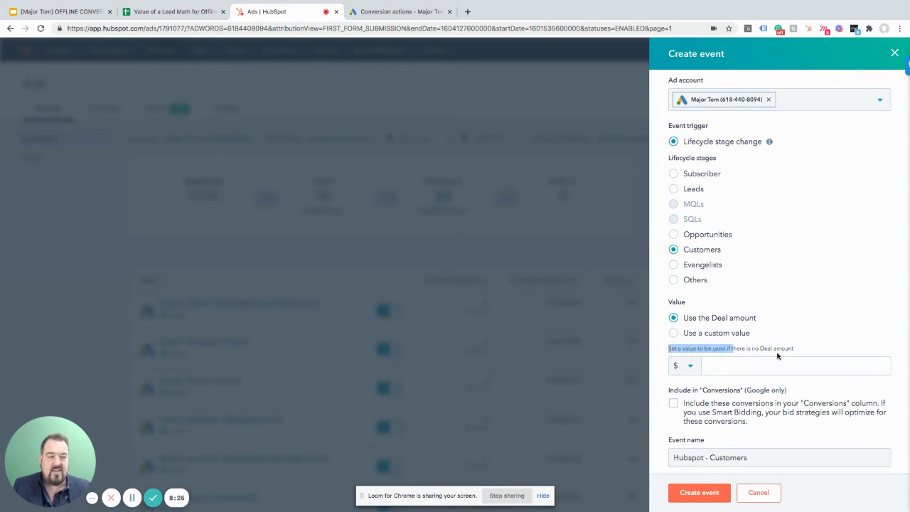
Look up the $15,346 Value Closed figure in the spreadsheet and begin the fallback value
{"action": "left_click", "coordinate": [174, 11]}
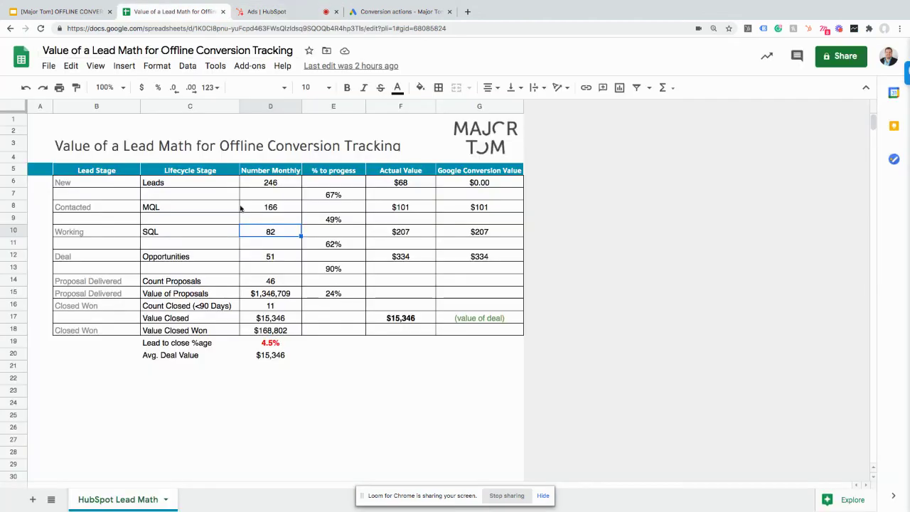
{"action": "left_click", "coordinate": [273, 318]}
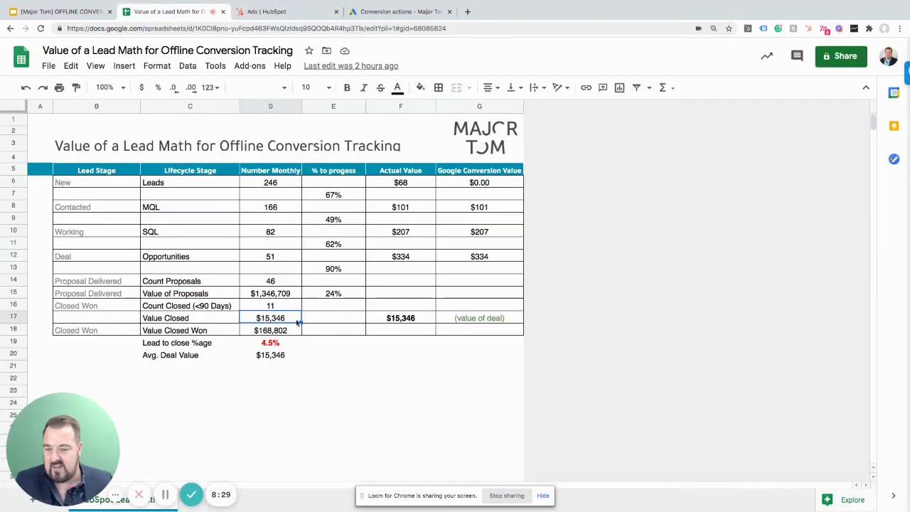
{"action": "left_click", "coordinate": [416, 318]}
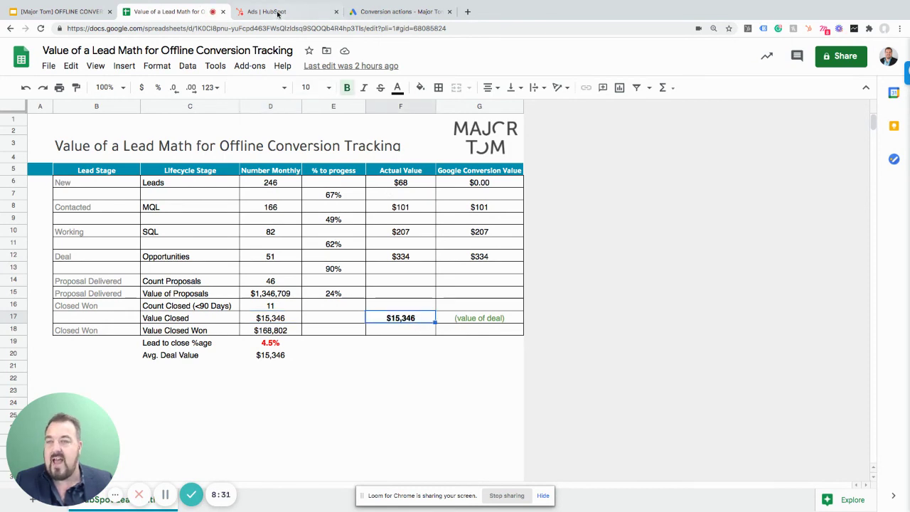
{"action": "left_click", "coordinate": [274, 12]}
{"action": "left_click", "coordinate": [723, 364]}
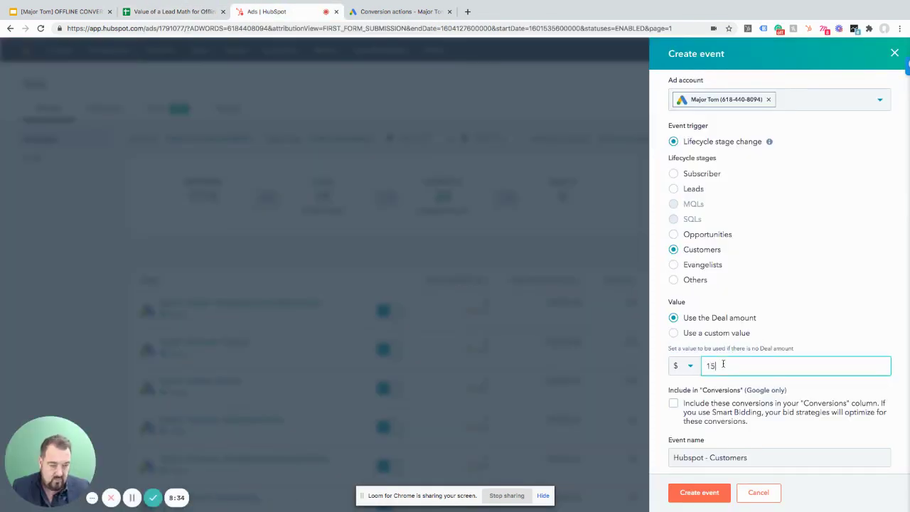
Enter a 15,000 fallback value, include it in Conversions, and create the Customers event
{"action": "left_click", "coordinate": [823, 303]}
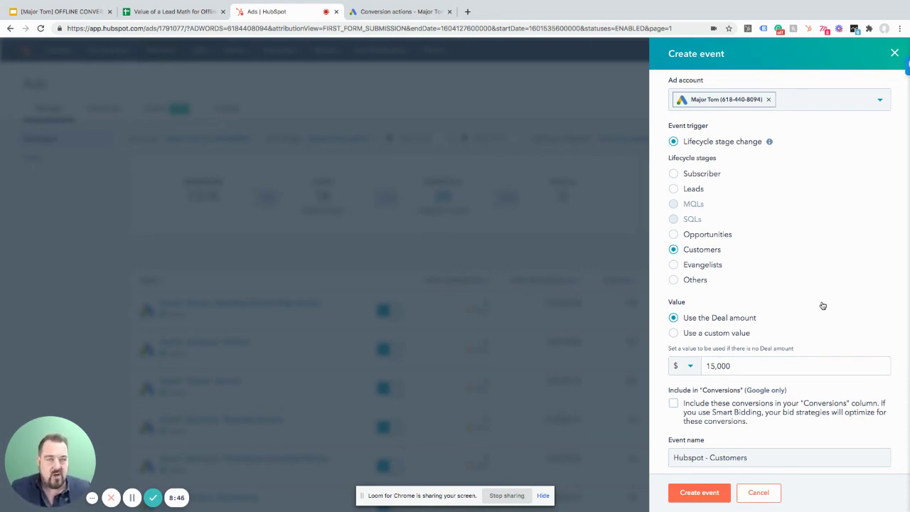
{"action": "scroll", "coordinate": [823, 310], "scroll_direction": "down", "scroll_amount": 1}
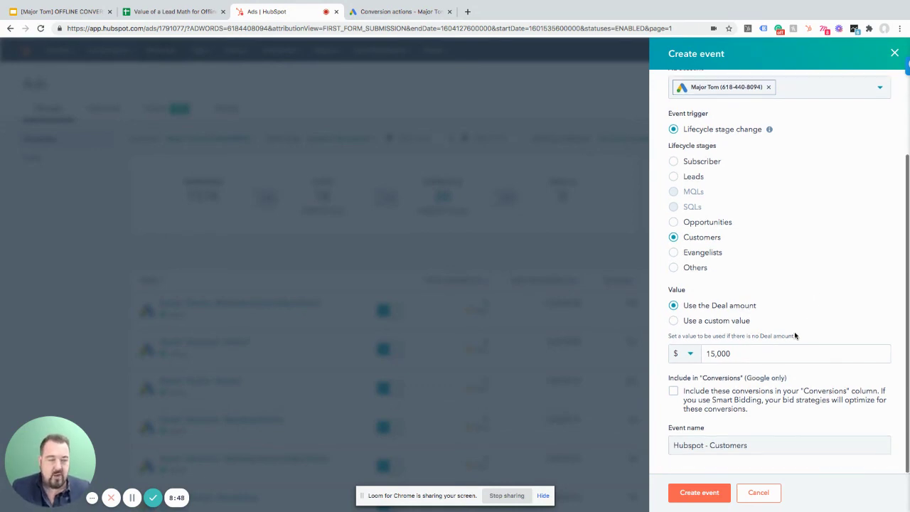
{"action": "left_click", "coordinate": [672, 390]}
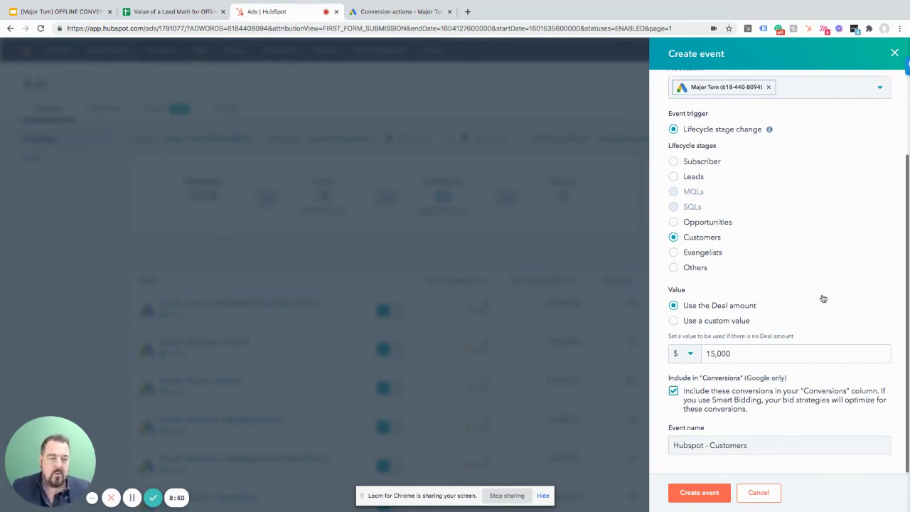
{"action": "scroll", "coordinate": [823, 299], "scroll_direction": "up", "scroll_amount": 1}
{"action": "scroll", "coordinate": [823, 298], "scroll_direction": "up", "scroll_amount": 4}
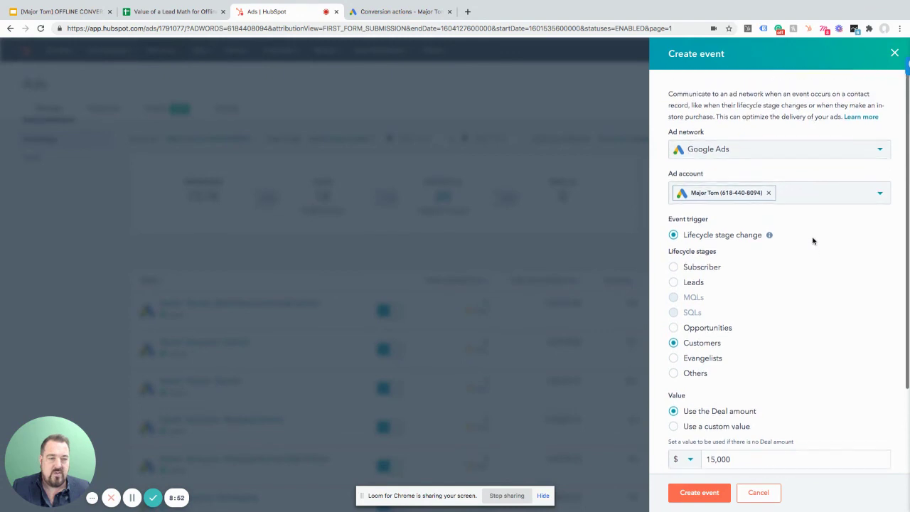
{"action": "scroll", "coordinate": [813, 242], "scroll_direction": "down", "scroll_amount": 4}
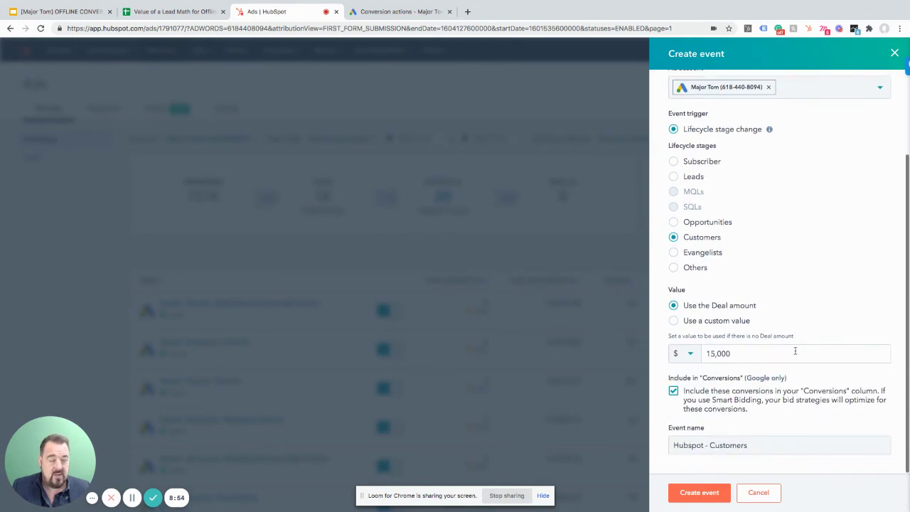
{"action": "left_click", "coordinate": [695, 493]}
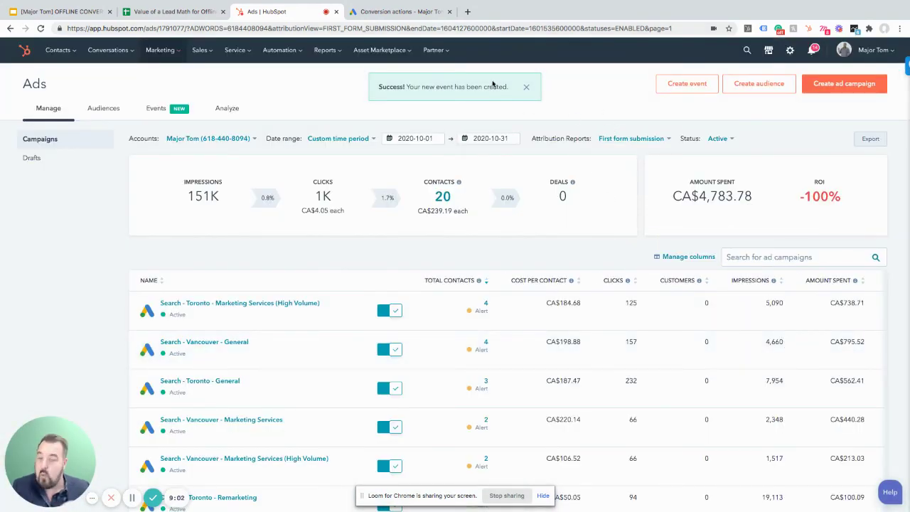
Review the imported HubSpot Customers, MQLs, SQLs and Leads conversion actions in Google Ads
{"action": "left_click", "coordinate": [402, 13]}
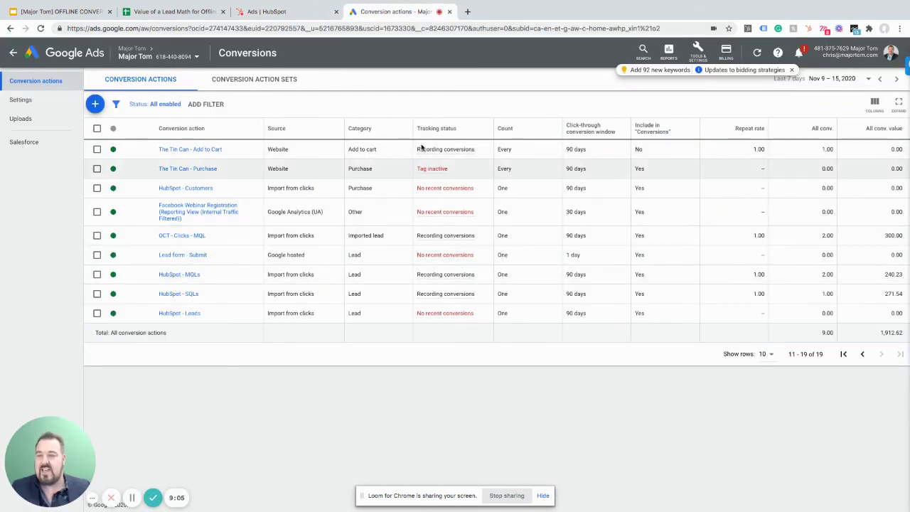
{"action": "left_click", "coordinate": [699, 52]}
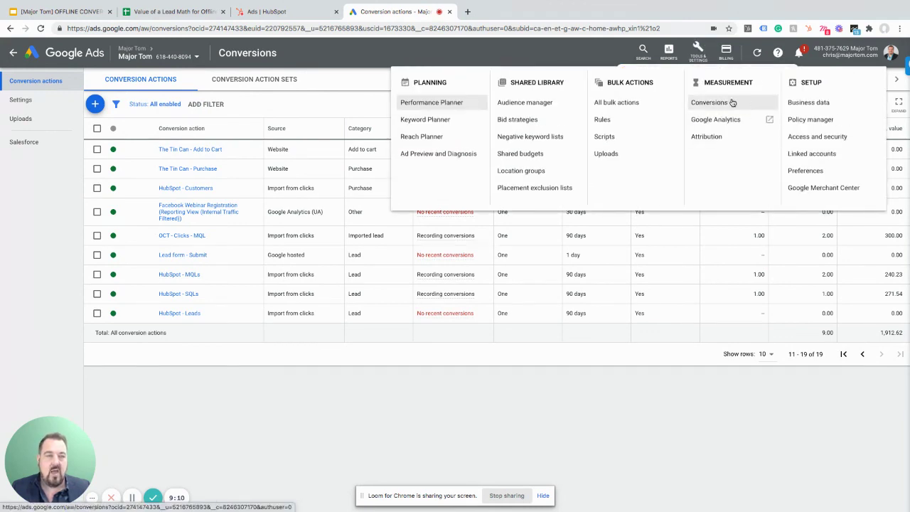
{"action": "left_click", "coordinate": [377, 50]}
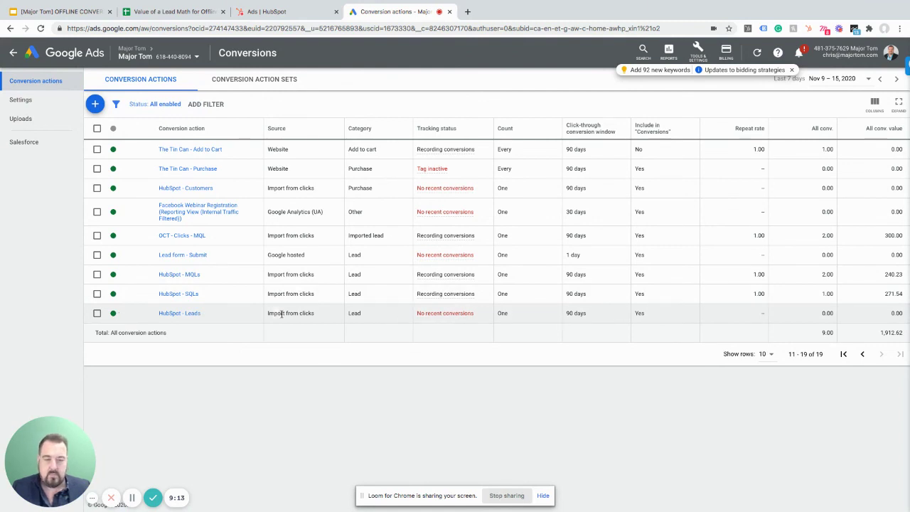
{"action": "left_click_drag", "start_coordinate": [320, 313], "coordinate": [130, 277]}
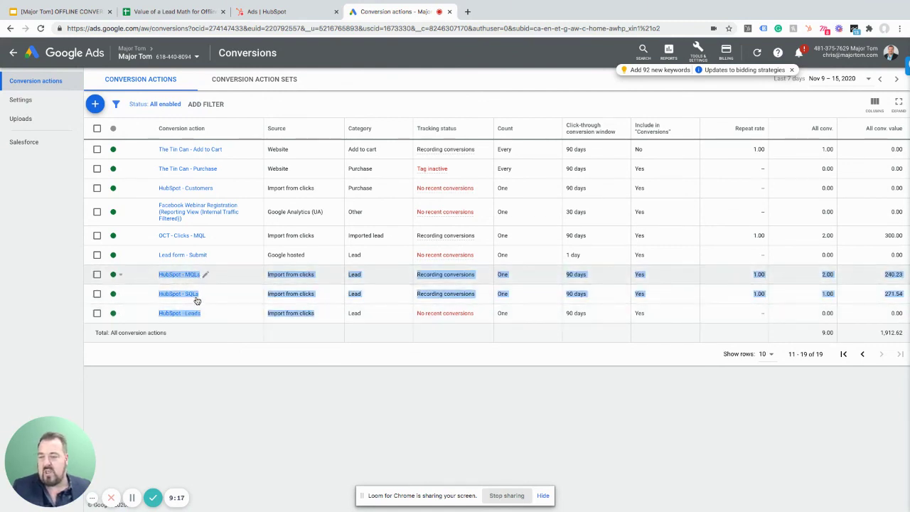
{"action": "left_click", "coordinate": [323, 294]}
{"action": "left_click_drag", "start_coordinate": [322, 295], "coordinate": [145, 277]}
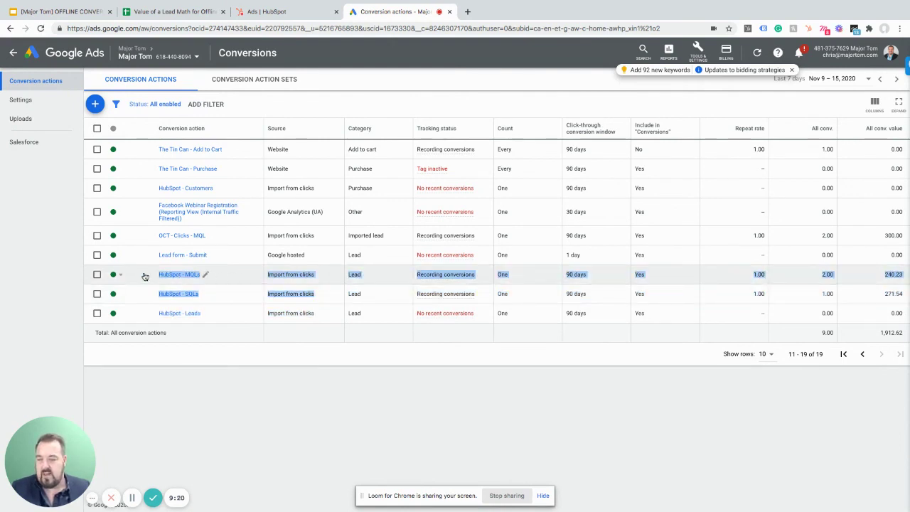
{"action": "left_click", "coordinate": [723, 296]}
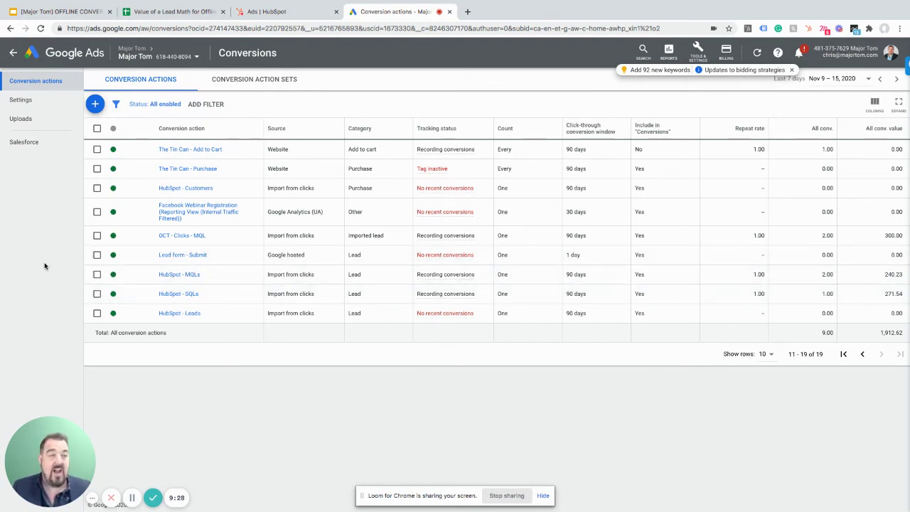
Return to the slides and advance from slide 7 to the closing 'Need help?' slide
{"action": "left_click", "coordinate": [81, 13]}
{"action": "scroll", "coordinate": [92, 355], "scroll_direction": "down", "scroll_amount": 2}
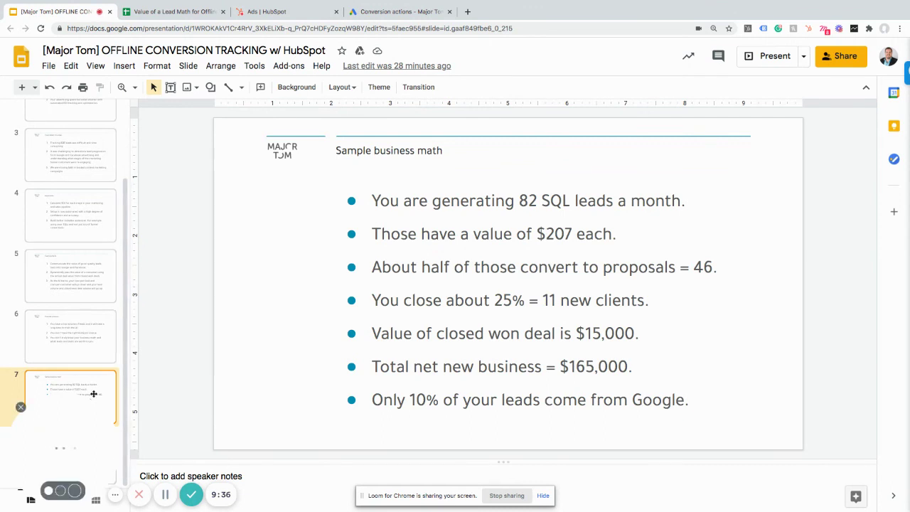
{"action": "key", "text": "Down"}
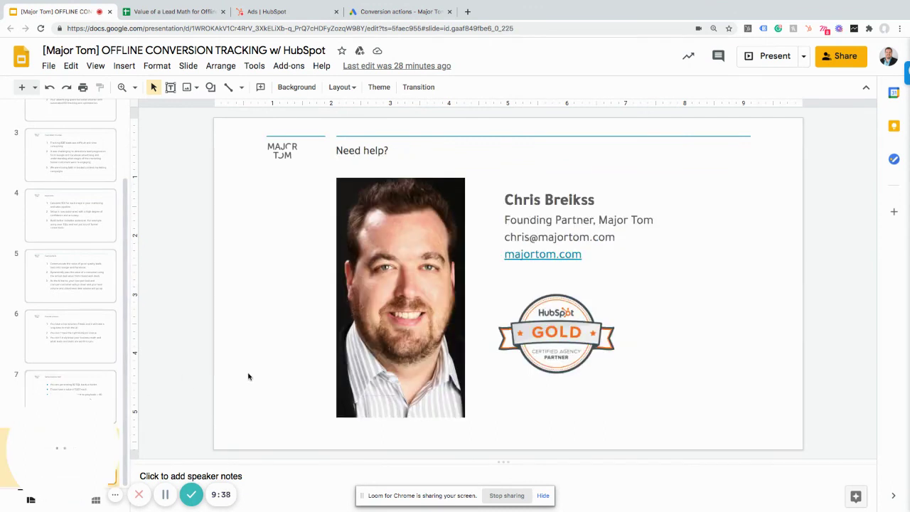